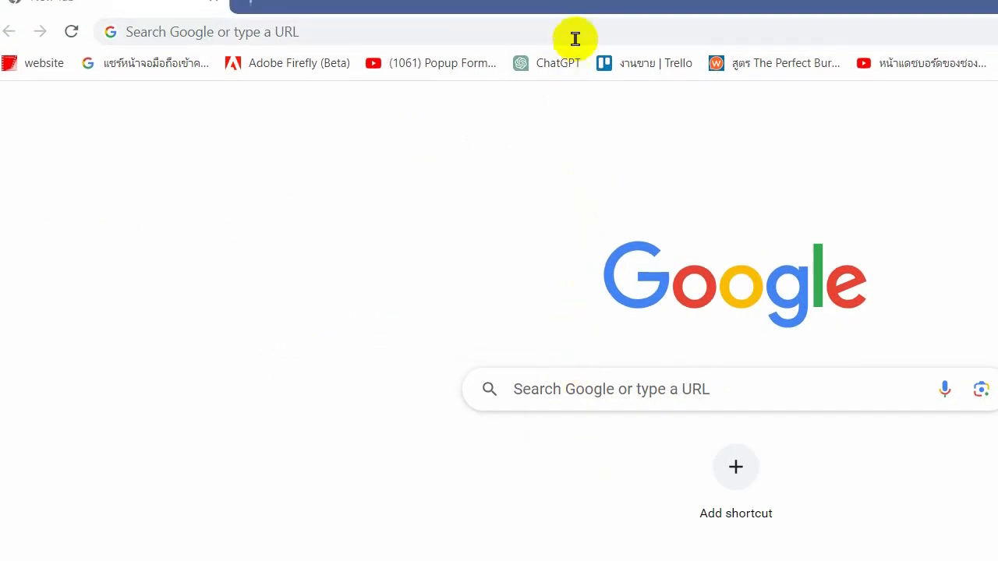
# Open Adobe Firefly (Beta) in the browser and start the Generative fill feature.
pyautogui.click(291, 83)
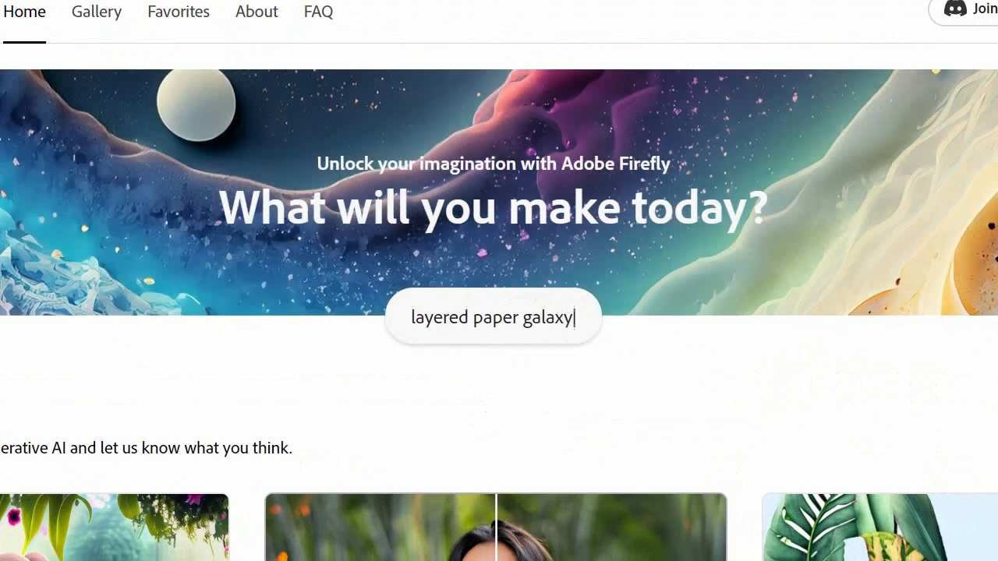
pyautogui.scroll(-4, 608, 413)
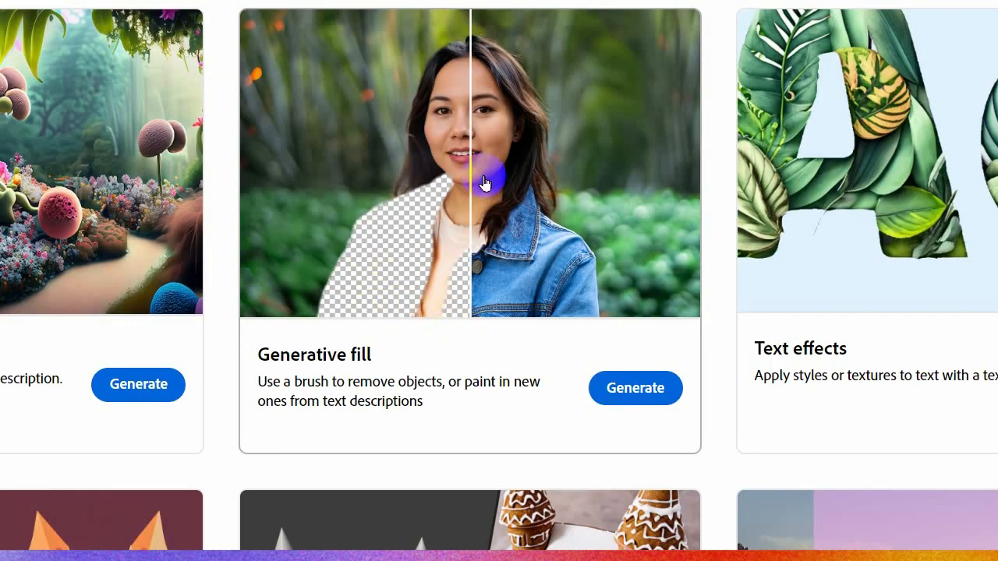
pyautogui.click(646, 393)
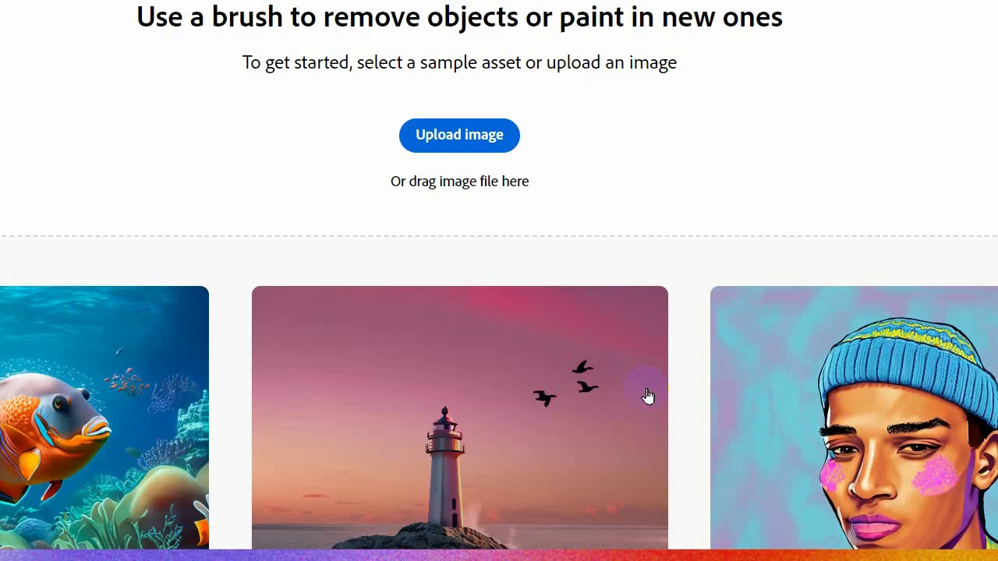
# Look through the Generative fill samples and upload Screenshot 2023-07-21 013439.png from the Desktop folder.
pyautogui.scroll(1, 639, 24)
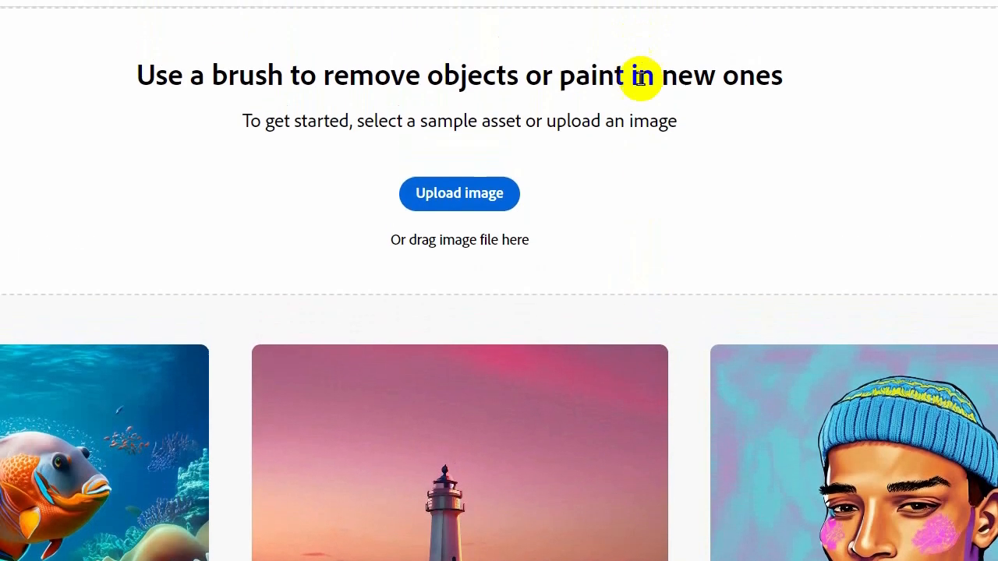
pyautogui.scroll(-5, 379, 475)
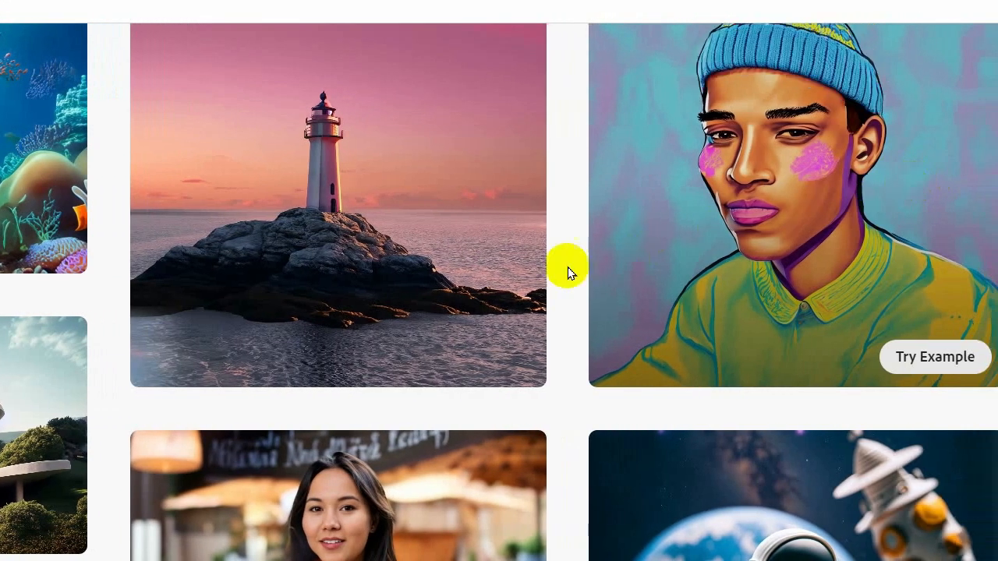
pyautogui.scroll(-5, 468, 307)
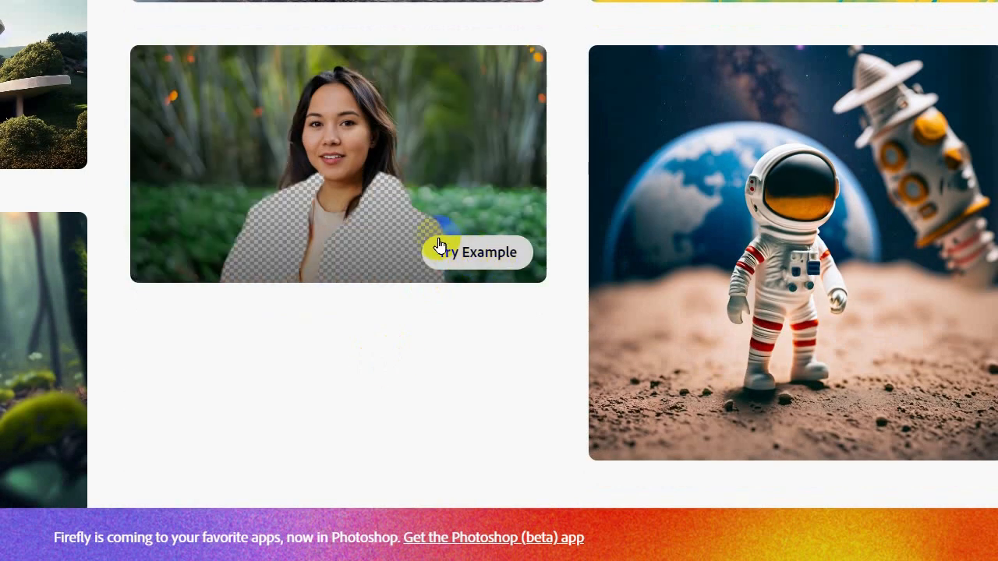
pyautogui.scroll(3, 439, 248)
pyautogui.scroll(5, 262, 178)
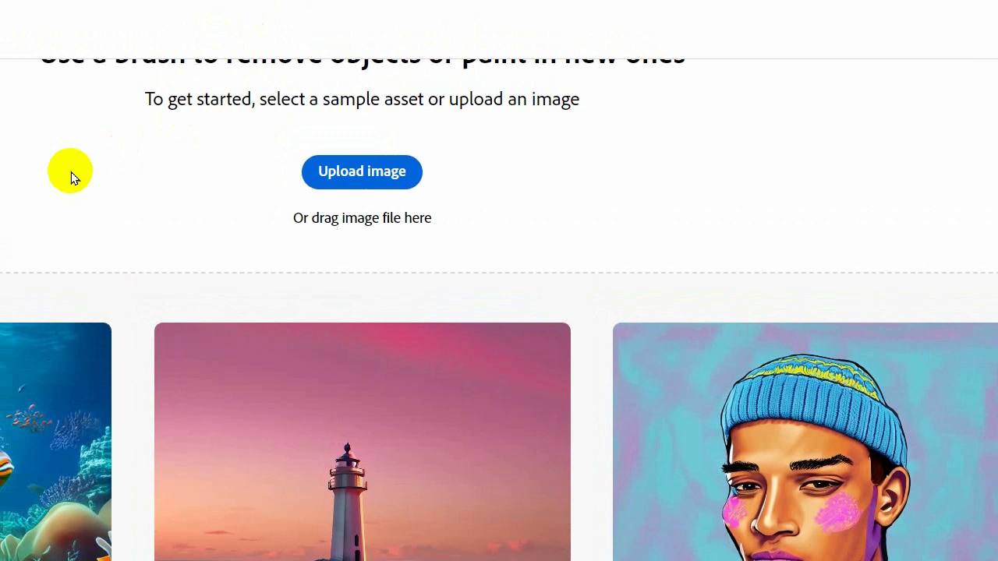
pyautogui.click(445, 179)
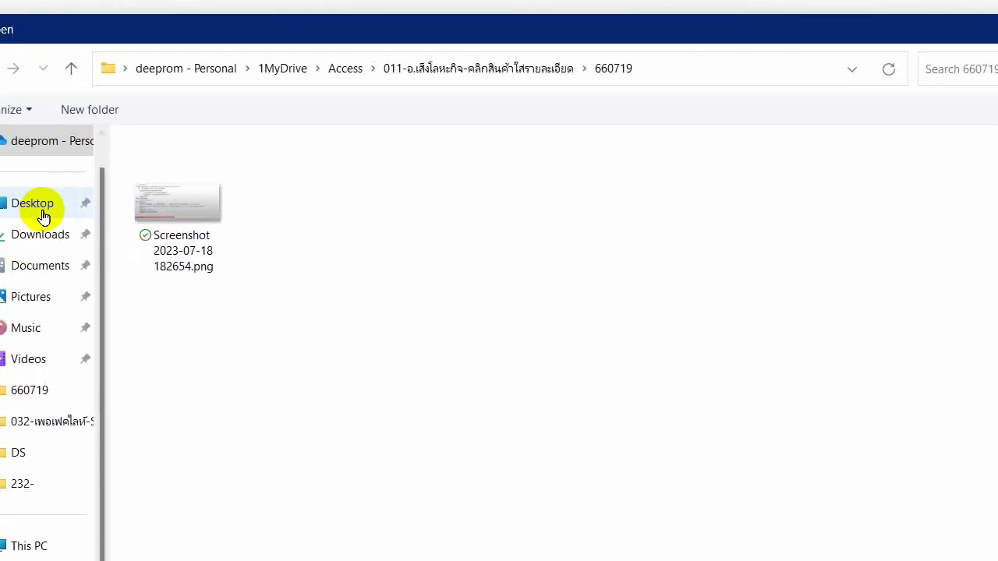
pyautogui.click(43, 217)
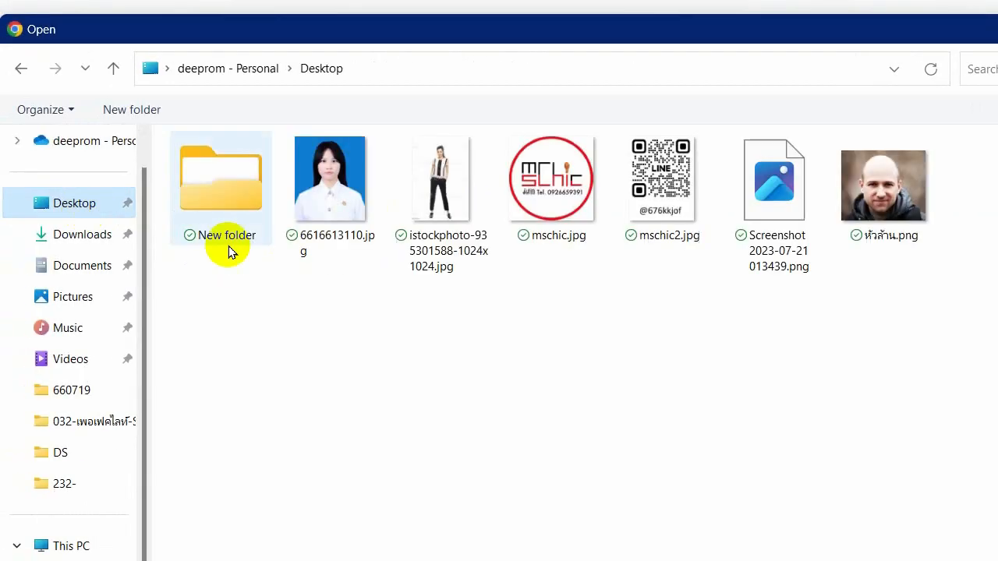
pyautogui.click(806, 201)
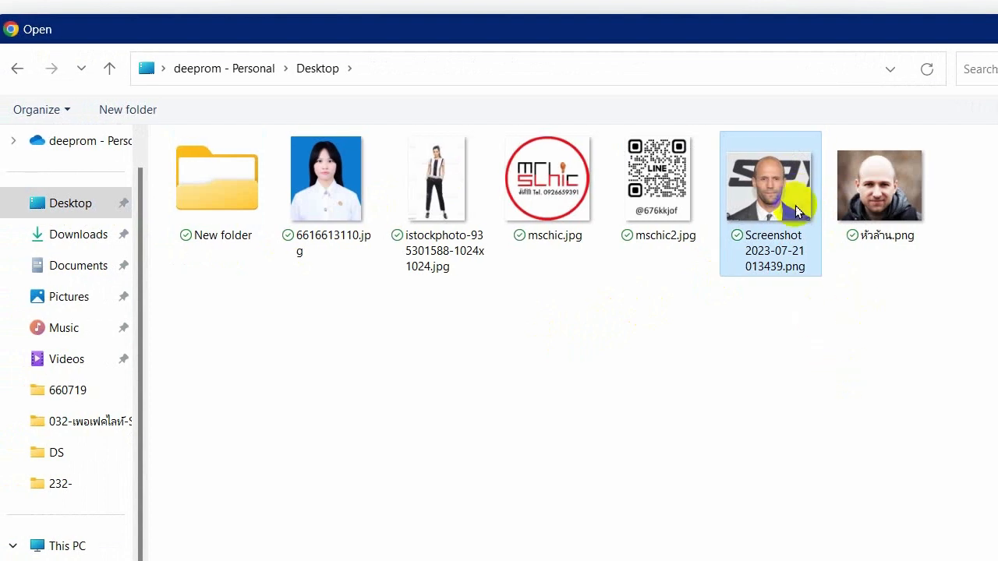
pyautogui.doubleClick(797, 209)
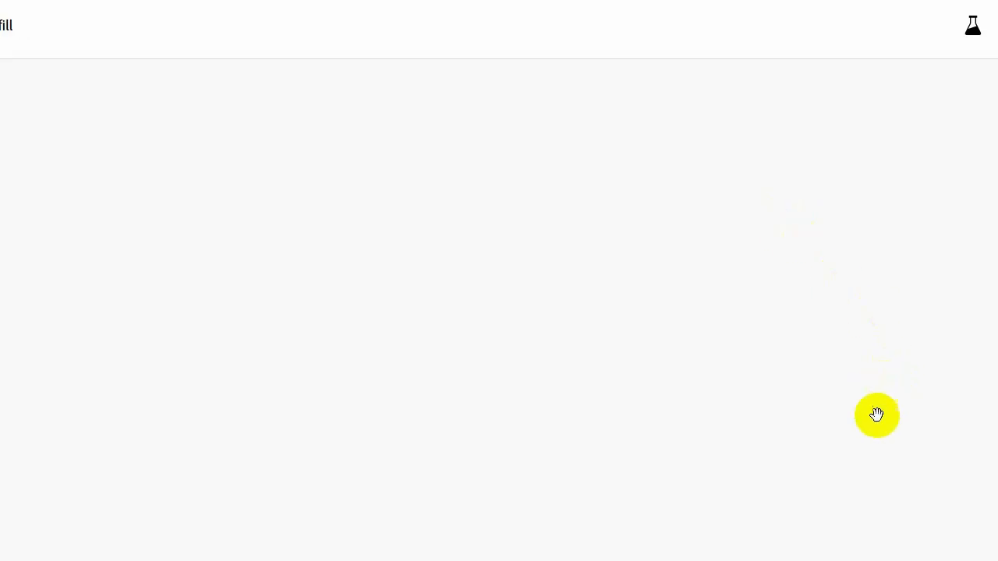
# Brush over the top of the man's bald head and generate a fill with the prompt "hair".
pyautogui.scroll(-5, 835, 475)
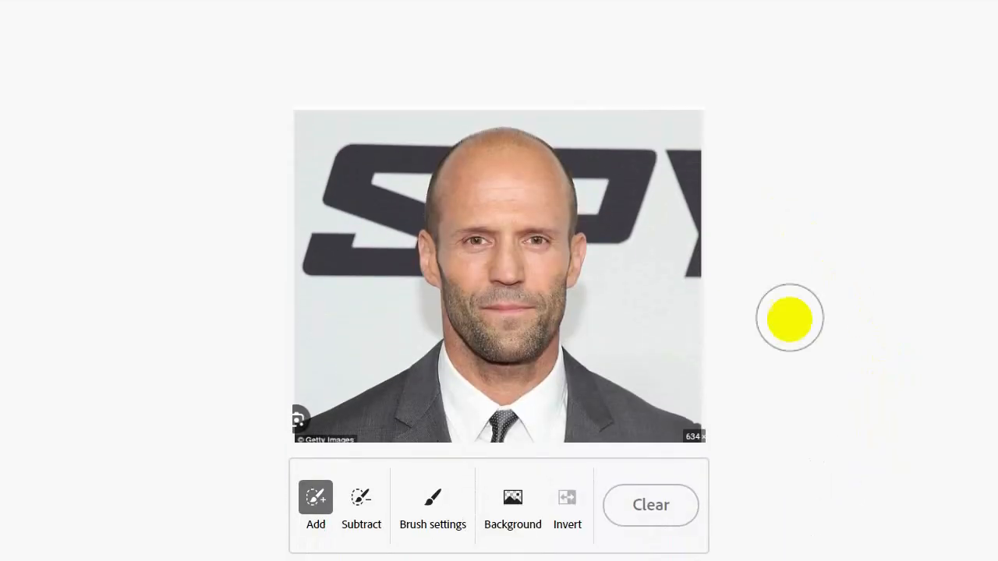
pyautogui.scroll(2, 789, 301)
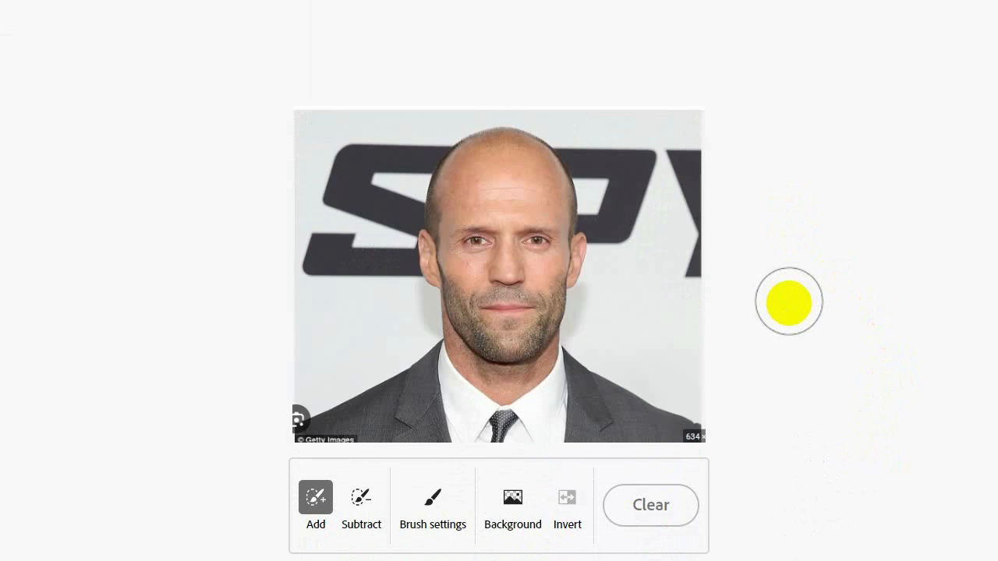
pyautogui.click(466, 138)
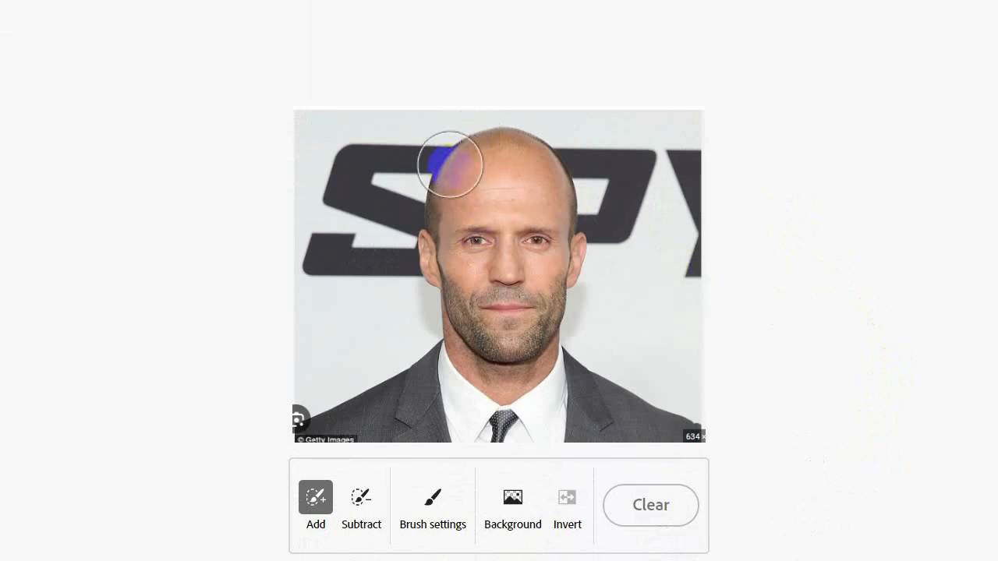
pyautogui.scroll(-1, 339, 509)
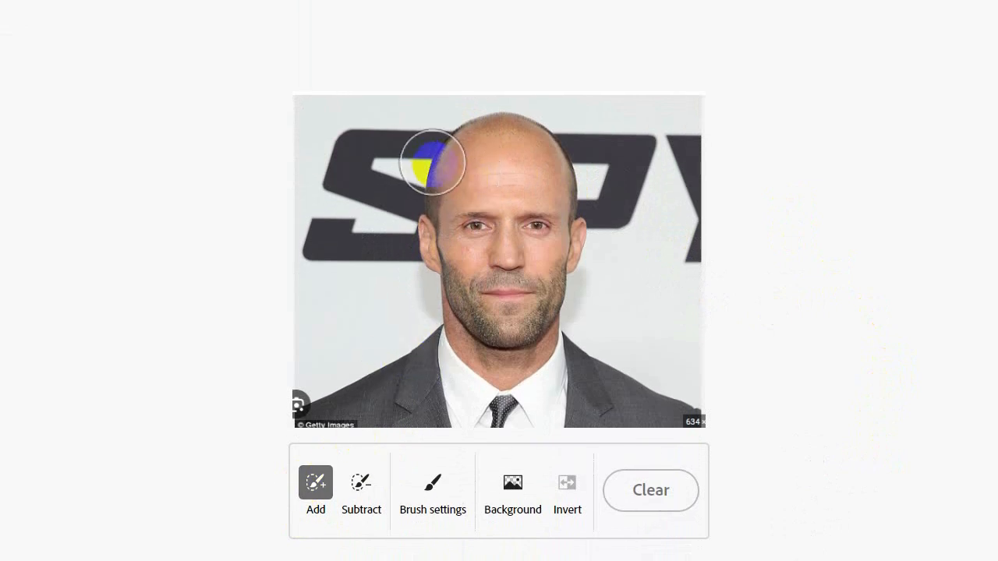
pyautogui.moveTo(445, 173)
pyautogui.mouseDown()
pyautogui.moveTo(493, 128)
pyautogui.moveTo(530, 130)
pyautogui.moveTo(573, 196)
pyautogui.moveTo(554, 165)
pyautogui.moveTo(518, 157)
pyautogui.moveTo(451, 172)
pyautogui.moveTo(430, 194)
pyautogui.moveTo(469, 167)
pyautogui.mouseUp()
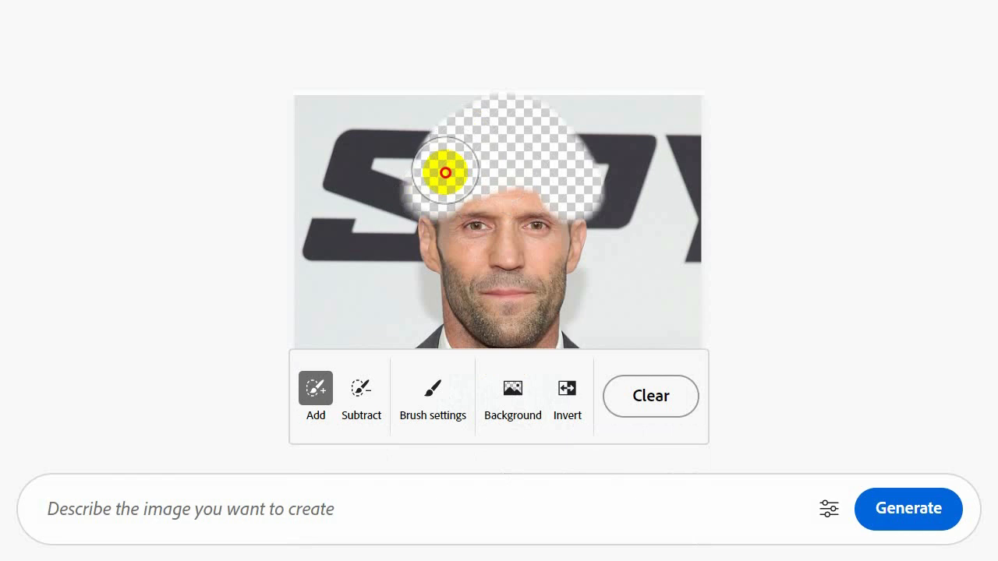
pyautogui.click(328, 511)
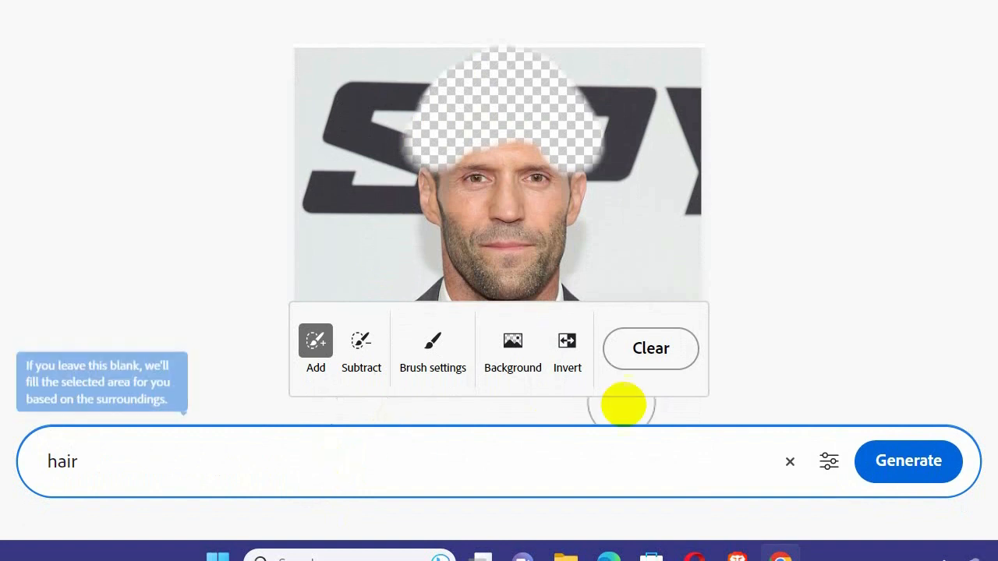
pyautogui.click(923, 461)
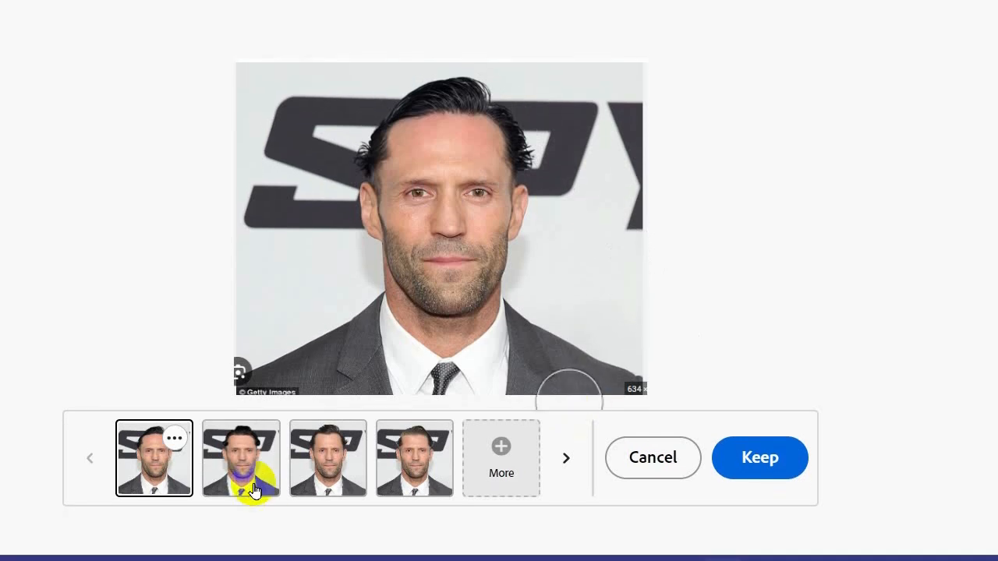
# Compare the generated hair variations and keep the third one.
pyautogui.click(244, 492)
pyautogui.click(347, 470)
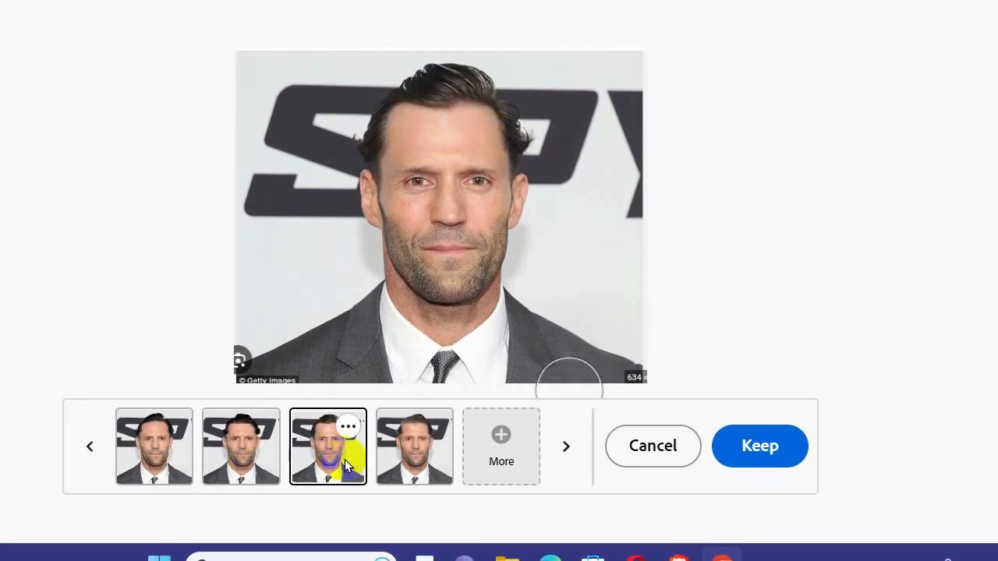
pyautogui.click(413, 460)
pyautogui.click(349, 460)
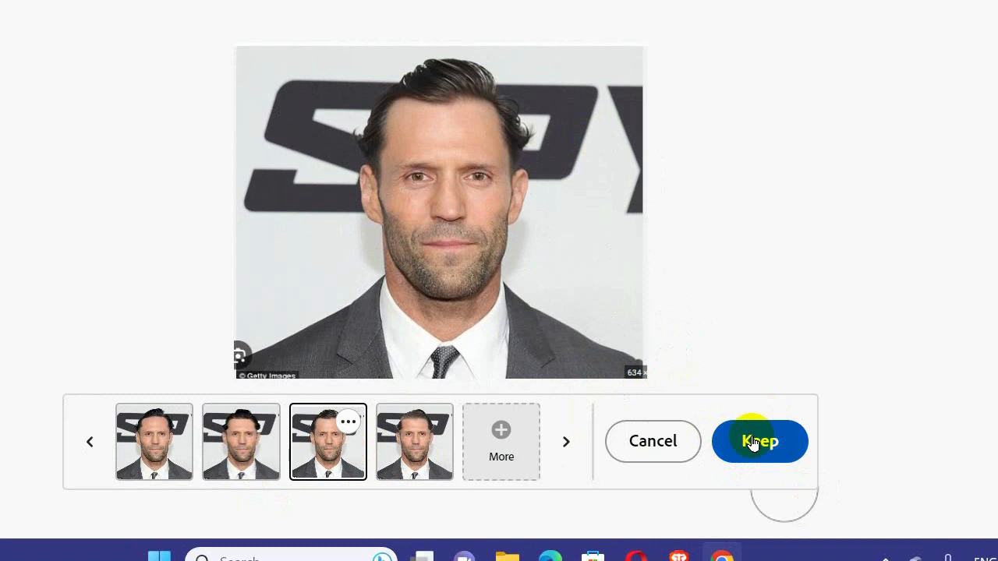
pyautogui.click(760, 441)
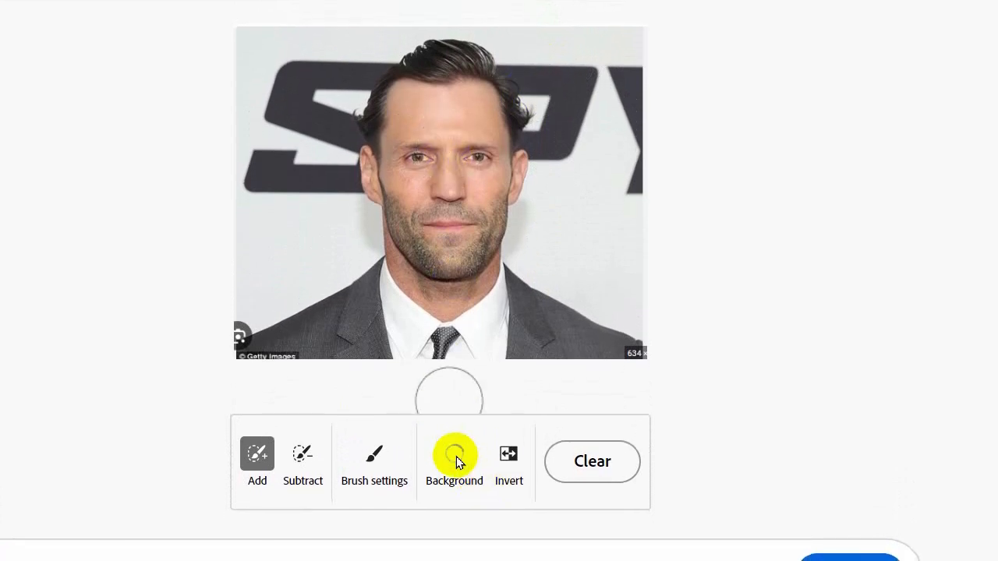
# Try the automatic background selection on the photo and clear it again.
pyautogui.click(456, 459)
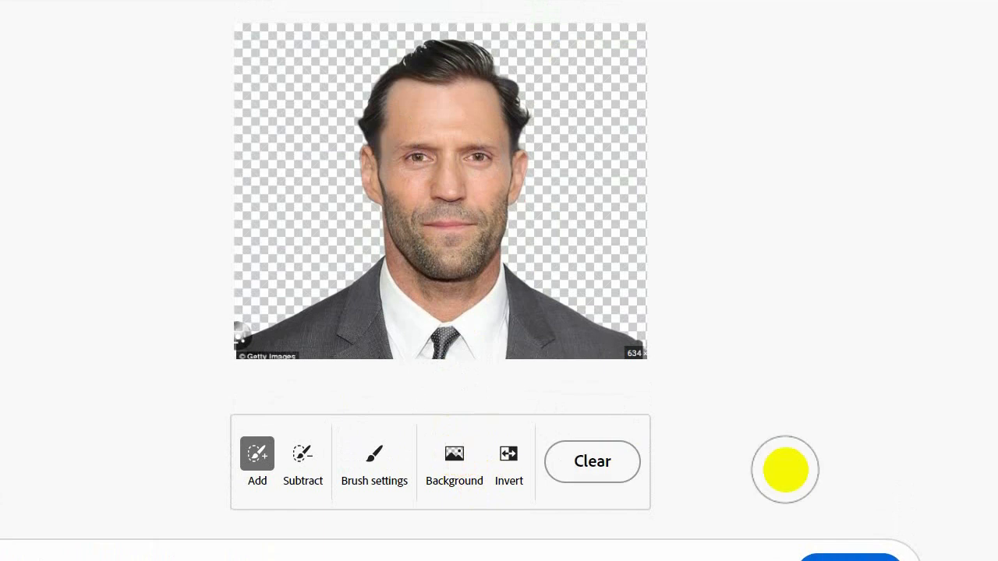
pyautogui.click(590, 464)
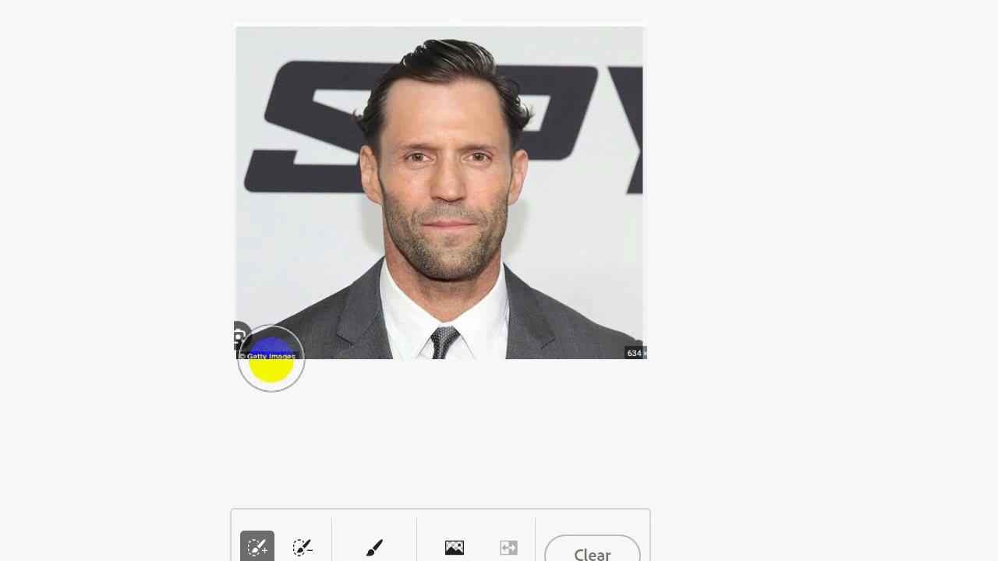
# Brush over the man's suit, shirt and tie and generate a fill with the prompt "tshirt".
pyautogui.moveTo(252, 369)
pyautogui.mouseDown()
pyautogui.moveTo(352, 320)
pyautogui.moveTo(377, 293)
pyautogui.moveTo(390, 350)
pyautogui.moveTo(438, 355)
pyautogui.moveTo(475, 343)
pyautogui.moveTo(396, 325)
pyautogui.moveTo(367, 276)
pyautogui.moveTo(329, 310)
pyautogui.moveTo(262, 344)
pyautogui.moveTo(533, 348)
pyautogui.moveTo(662, 375)
pyautogui.moveTo(546, 331)
pyautogui.moveTo(523, 283)
pyautogui.moveTo(468, 322)
pyautogui.moveTo(529, 317)
pyautogui.moveTo(542, 305)
pyautogui.moveTo(617, 350)
pyautogui.moveTo(486, 339)
pyautogui.moveTo(268, 350)
pyautogui.mouseUp()
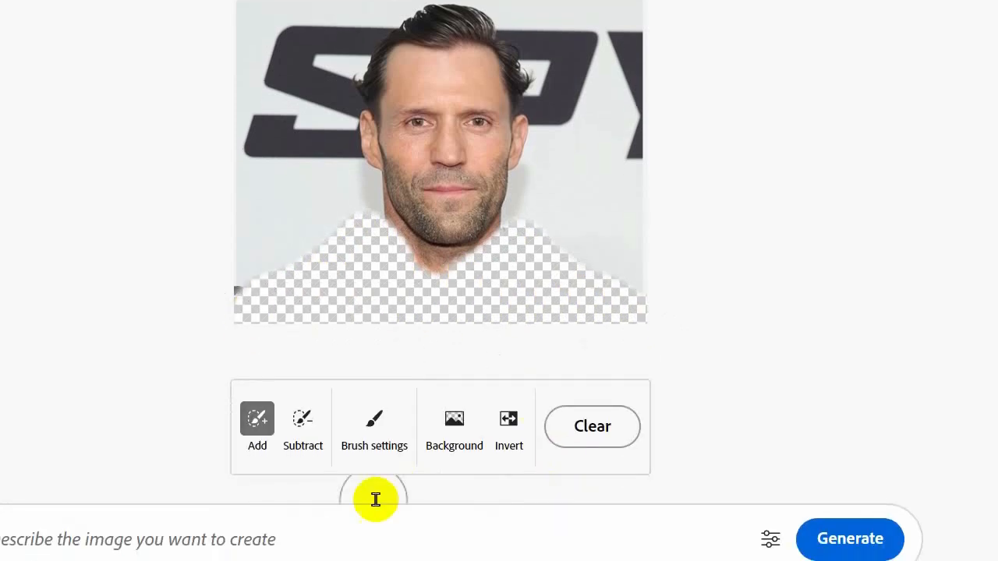
pyautogui.click(156, 477)
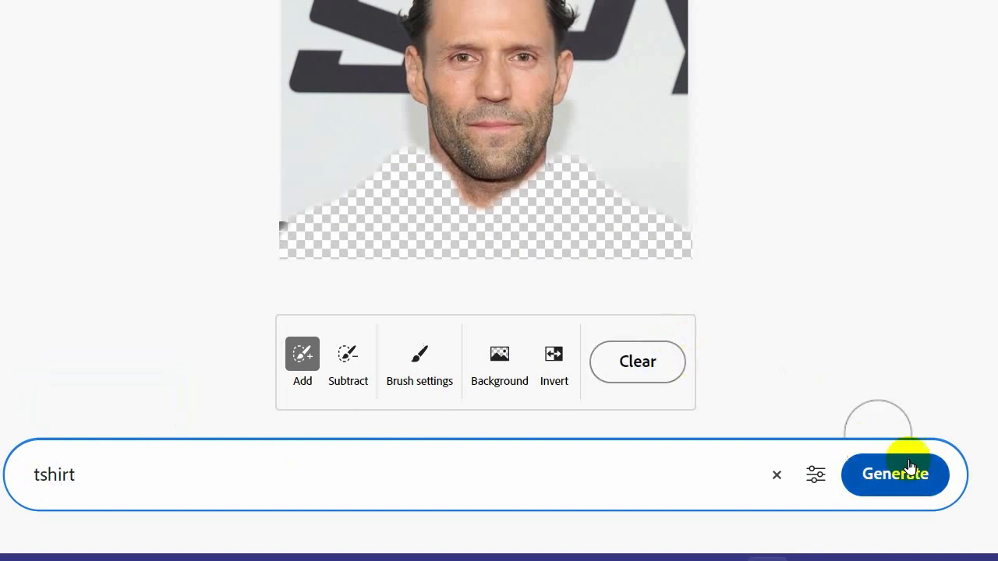
pyautogui.click(920, 473)
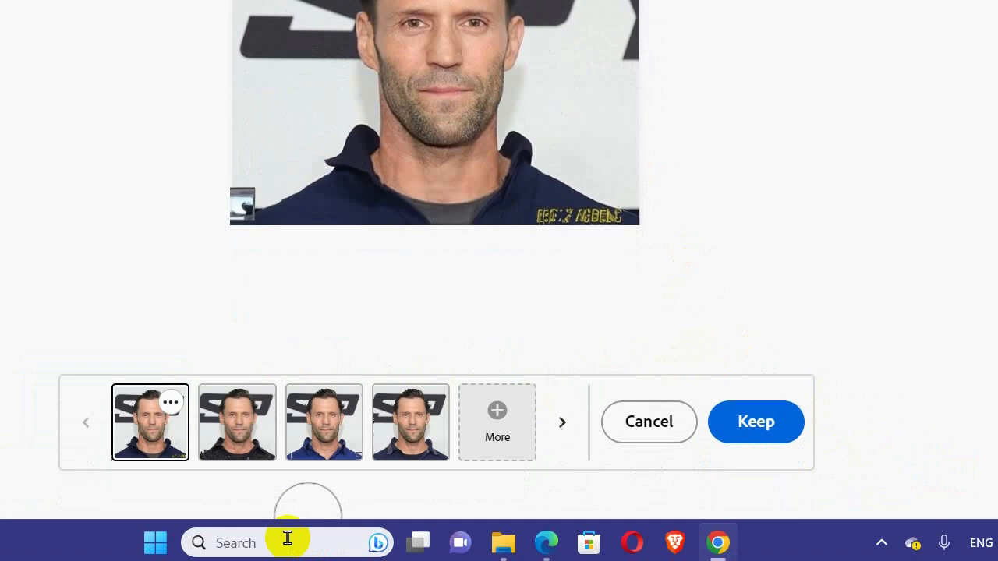
# Compare the generated shirt variations, choose the fourth one and save it while switching to the Remove tool.
pyautogui.click(226, 550)
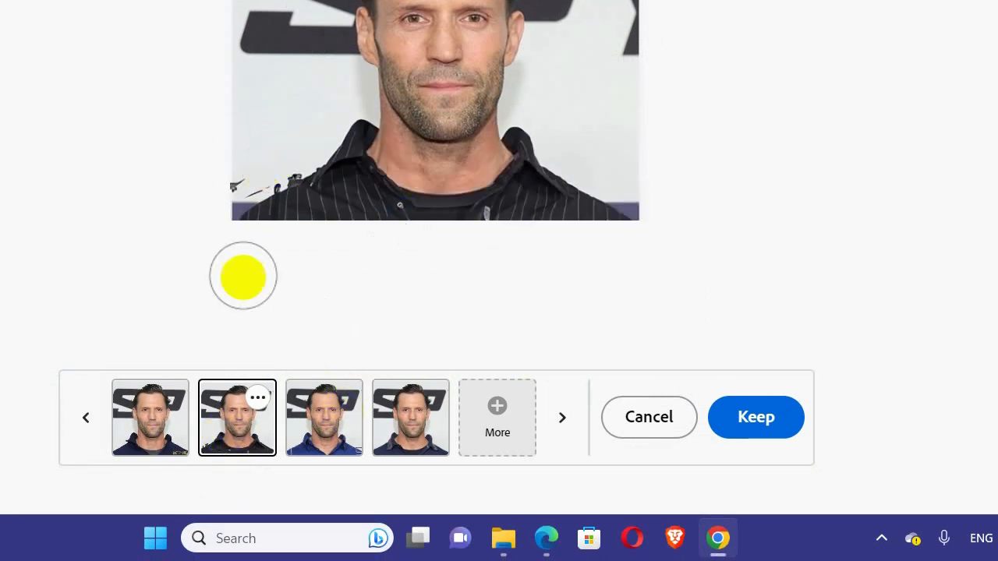
pyautogui.click(315, 427)
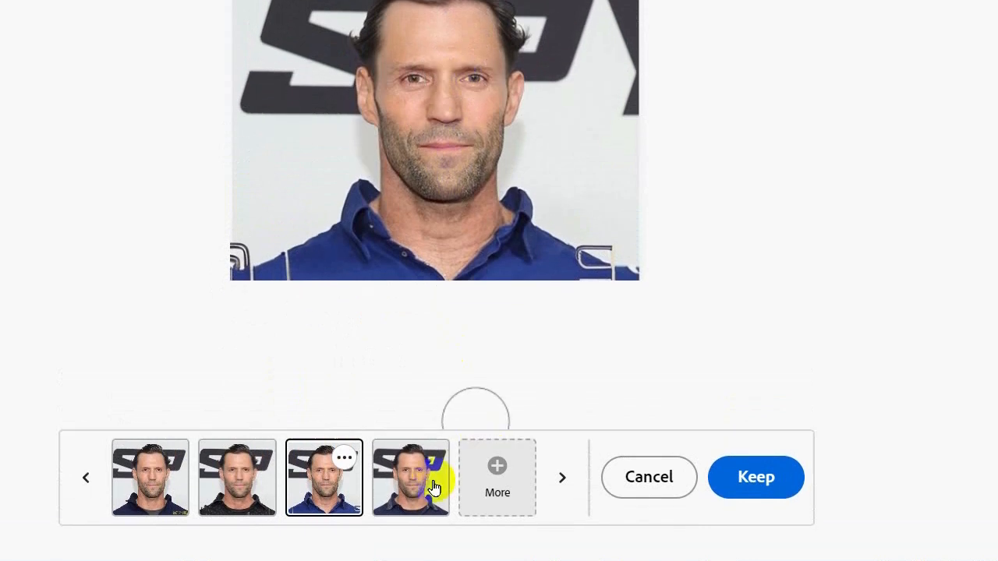
pyautogui.click(425, 484)
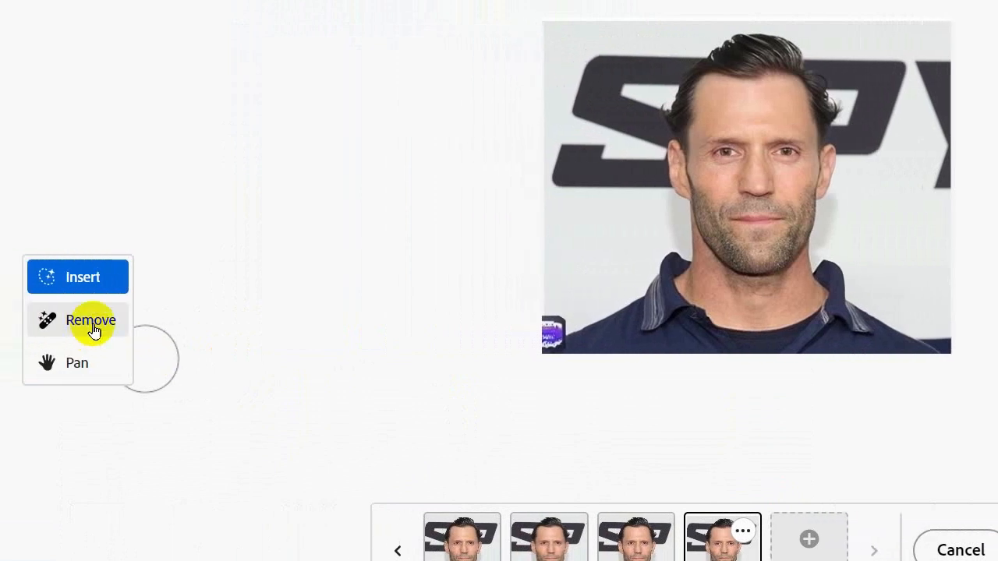
pyautogui.click(91, 327)
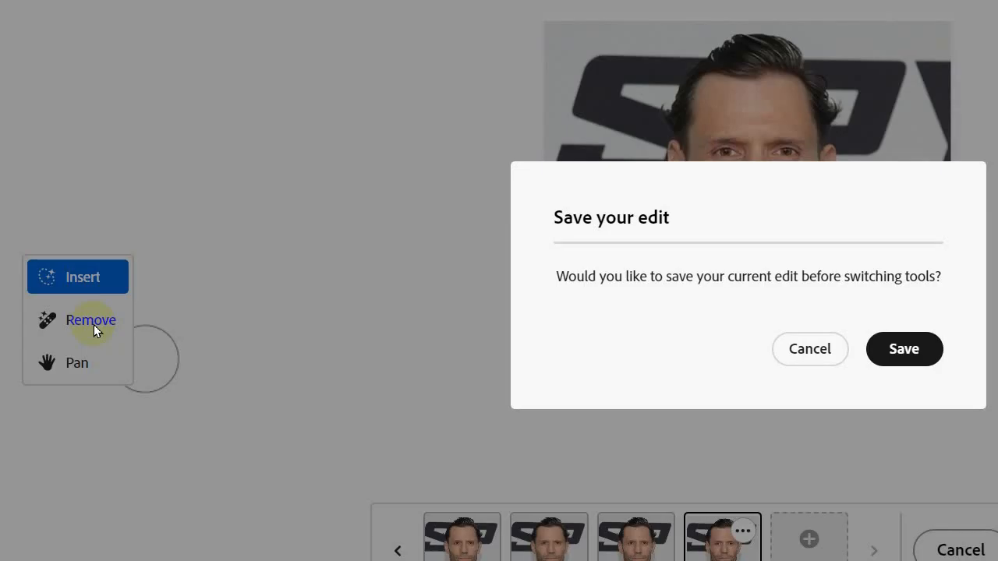
pyautogui.click(905, 348)
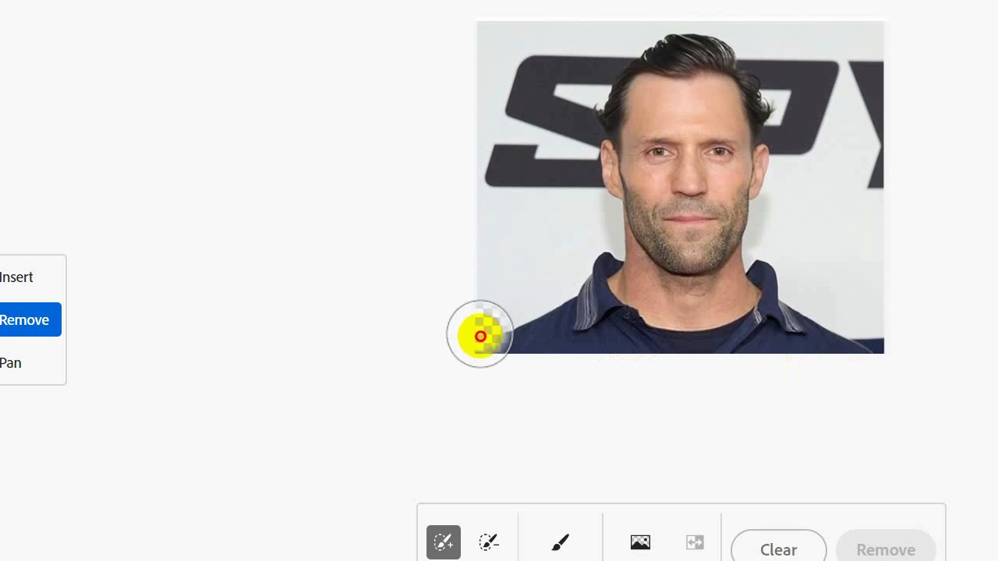
# Brush over the artifact in the photo's lower-left corner, remove it and keep the first result.
pyautogui.moveTo(480, 336); pyautogui.dragTo(486, 332)
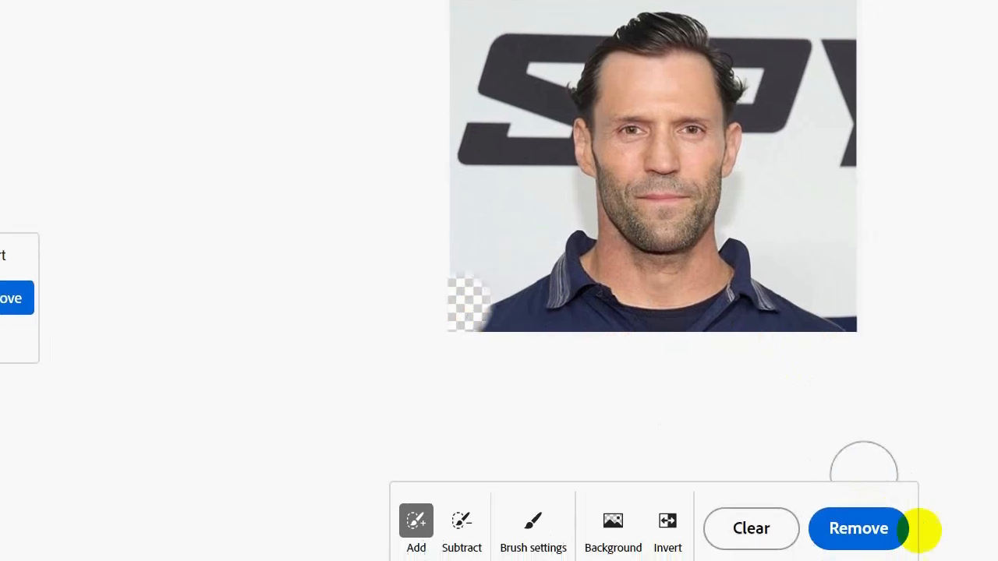
pyautogui.click(882, 528)
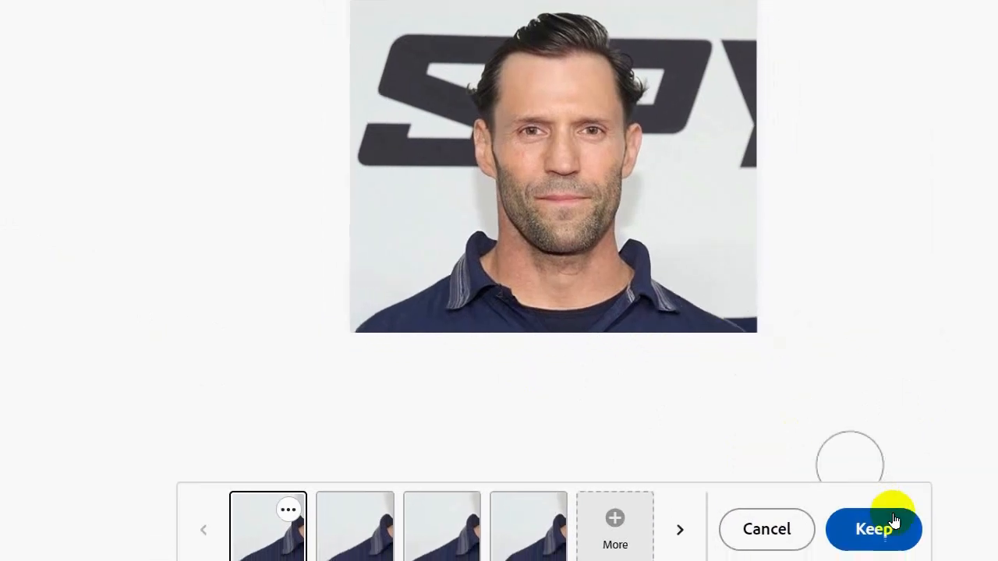
pyautogui.click(893, 521)
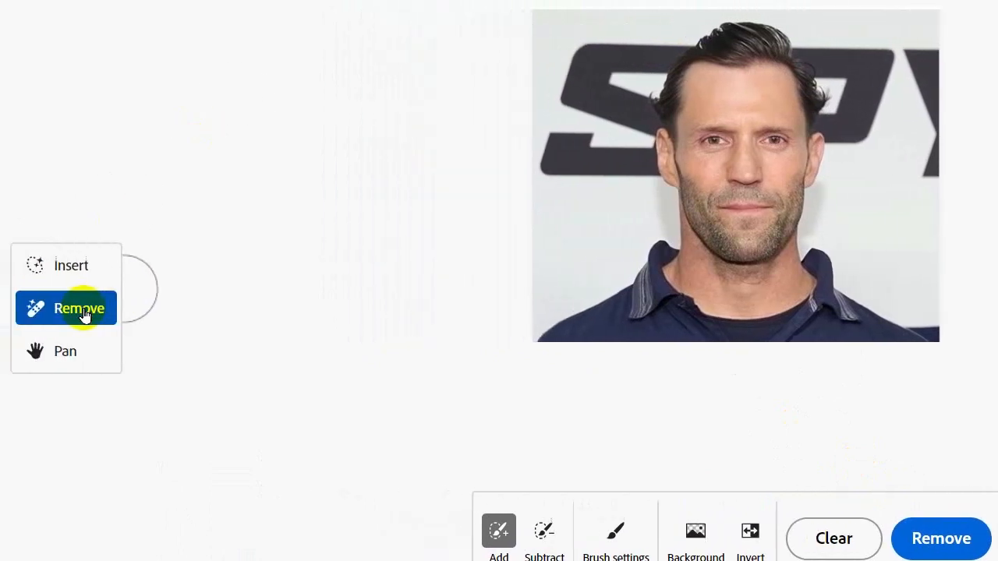
# Remove the lower-right corner artifact and the letter fragment at the photo's right edge, saving the first result while switching to Insert.
pyautogui.moveTo(909, 325); pyautogui.dragTo(941, 343)
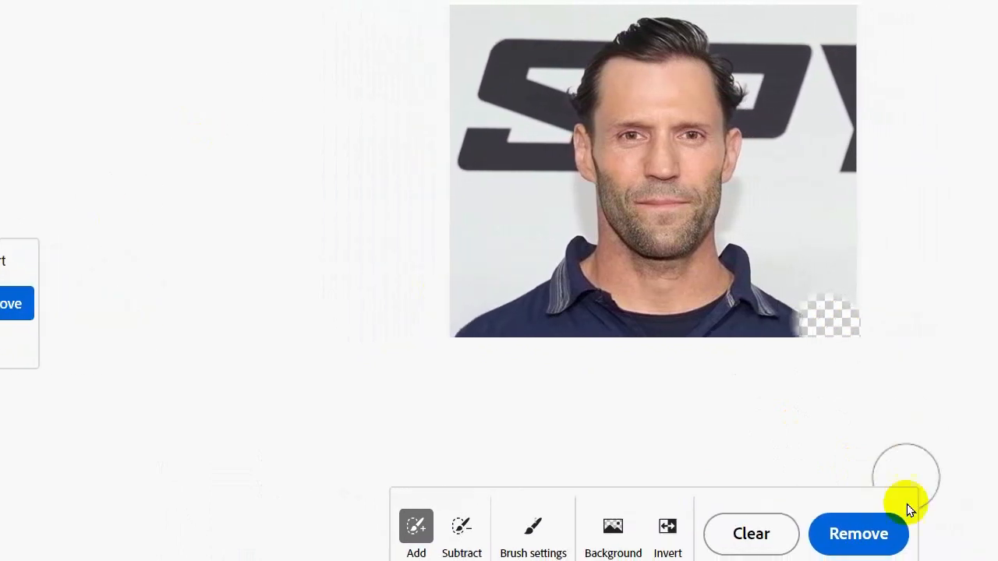
pyautogui.moveTo(846, 51)
pyautogui.mouseDown()
pyautogui.moveTo(866, 101)
pyautogui.moveTo(837, 196)
pyautogui.moveTo(844, 117)
pyautogui.moveTo(823, 60)
pyautogui.moveTo(851, 143)
pyautogui.mouseUp()
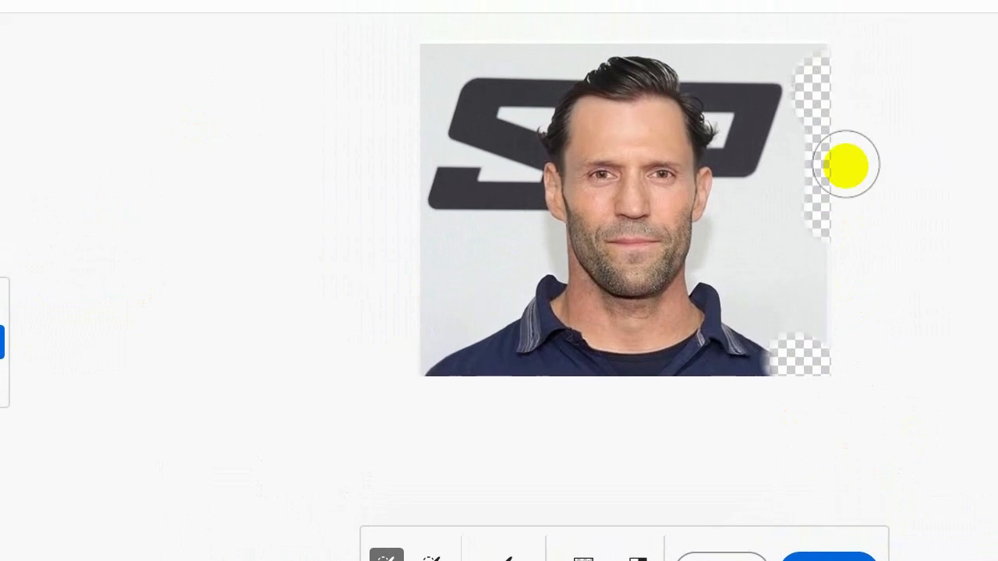
pyautogui.click(832, 558)
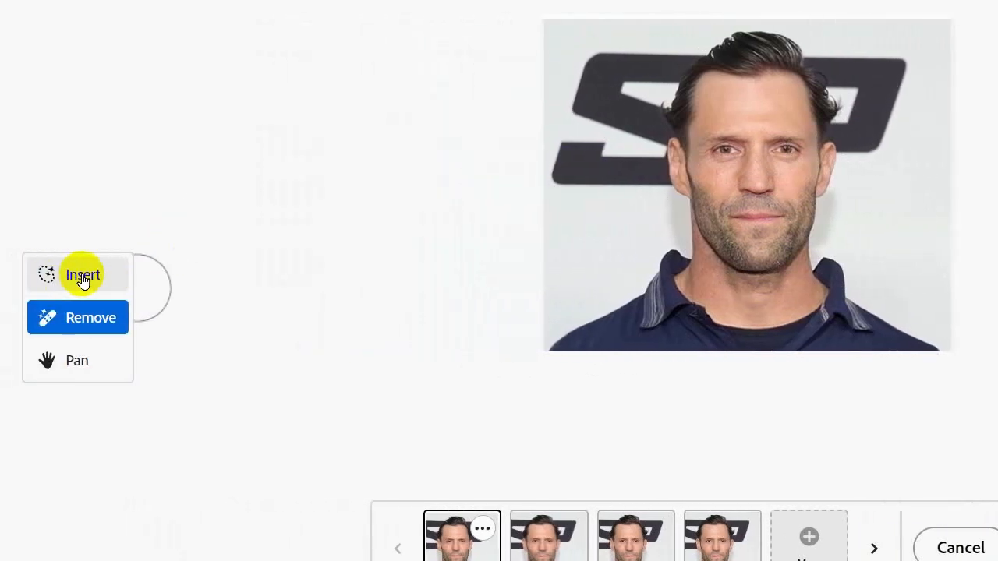
pyautogui.click(82, 276)
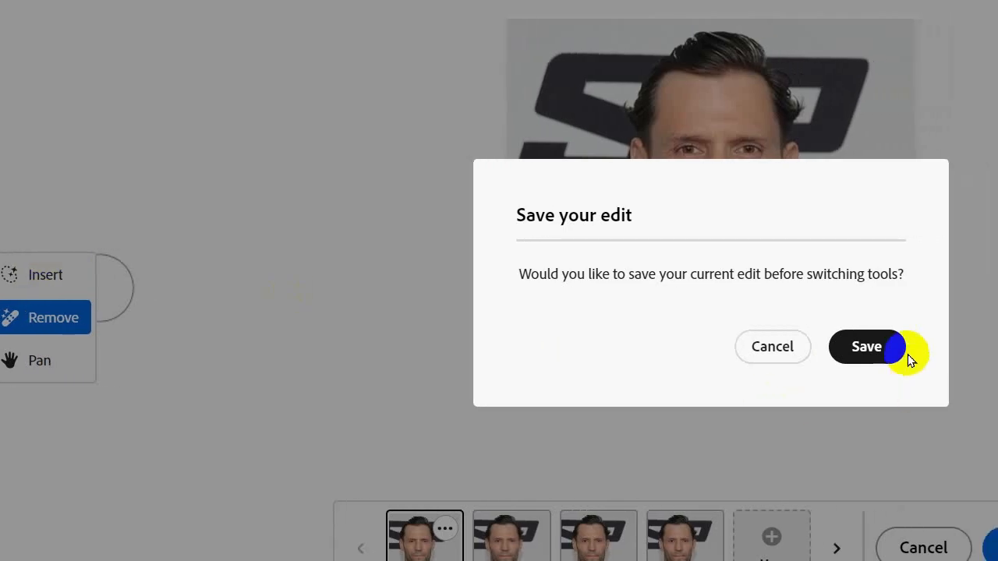
pyautogui.click(904, 348)
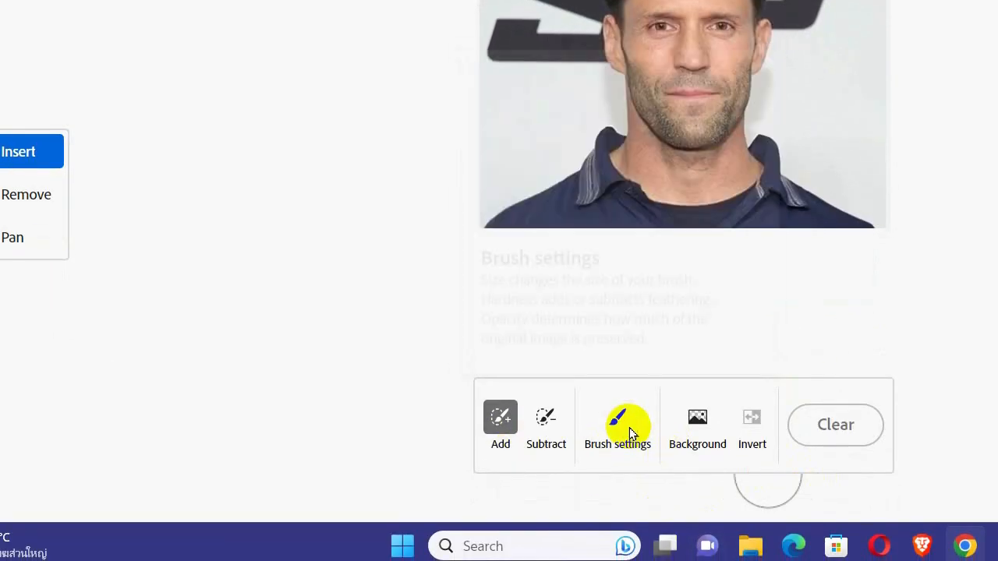
# Brush a glasses shape around the man's eyes with a 7% brush and generate a fill with the prompt "eye glasses".
pyautogui.click(630, 428)
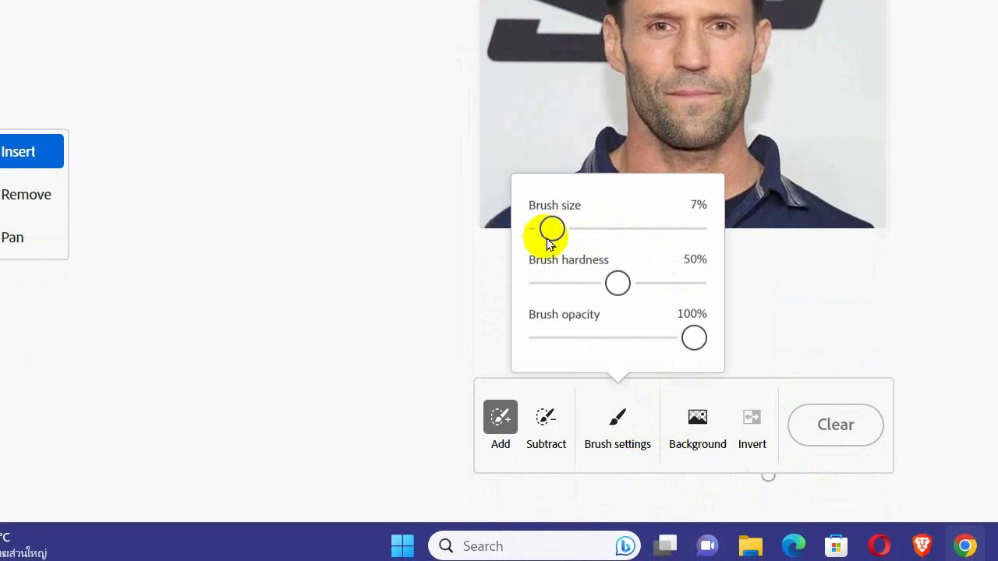
pyautogui.click(841, 106)
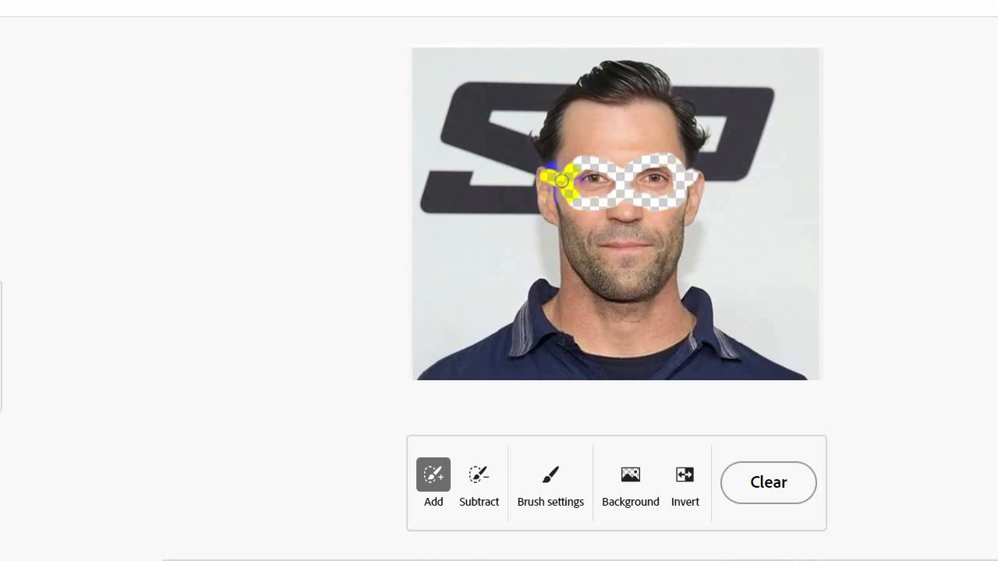
pyautogui.scroll(-3, 546, 507)
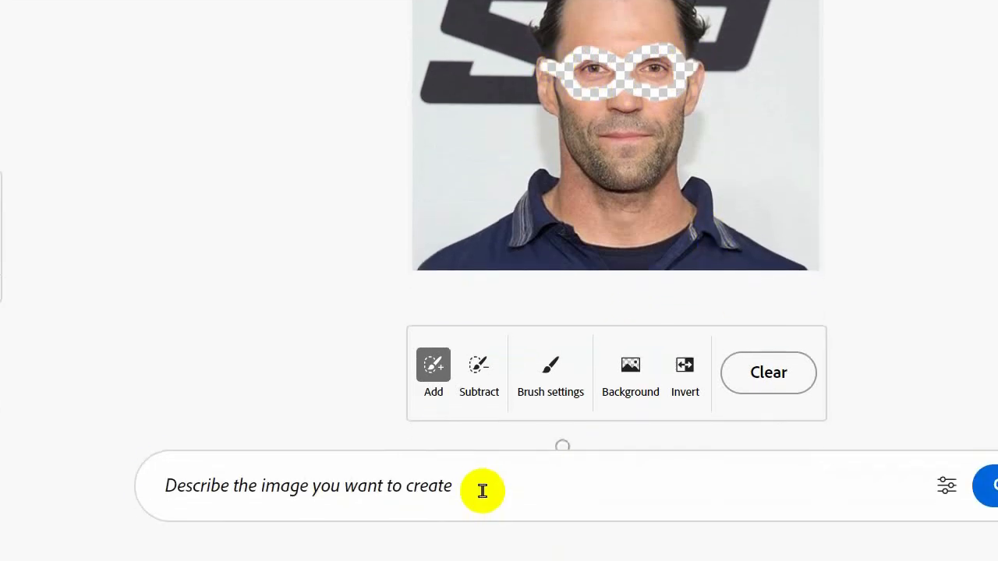
pyautogui.click(483, 477)
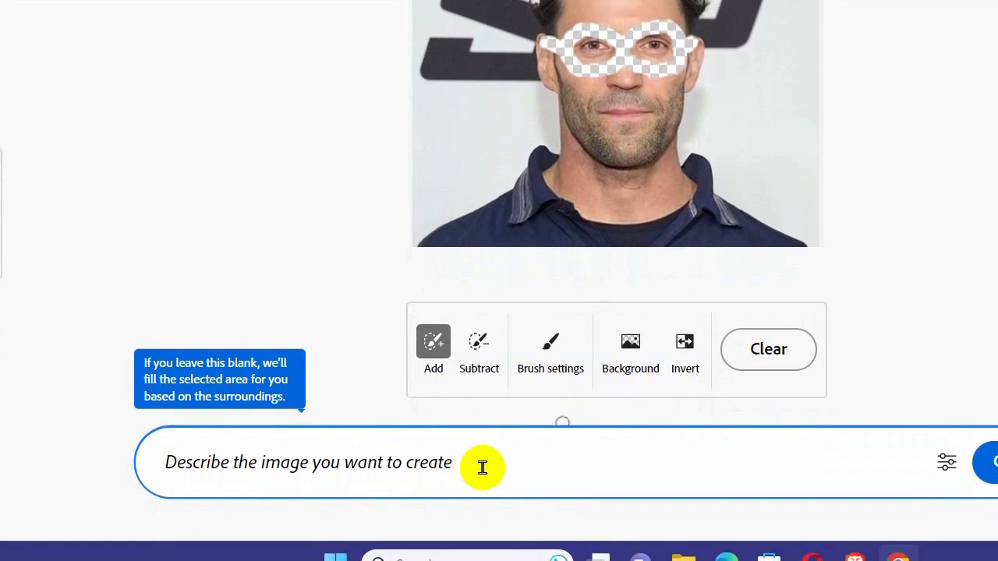
pyautogui.write('eye glasses')
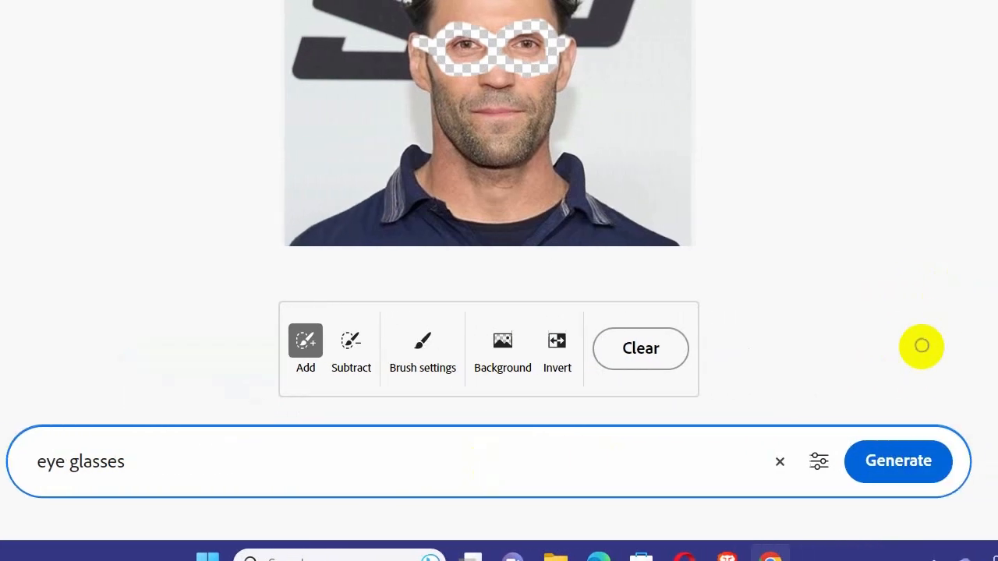
pyautogui.click(857, 473)
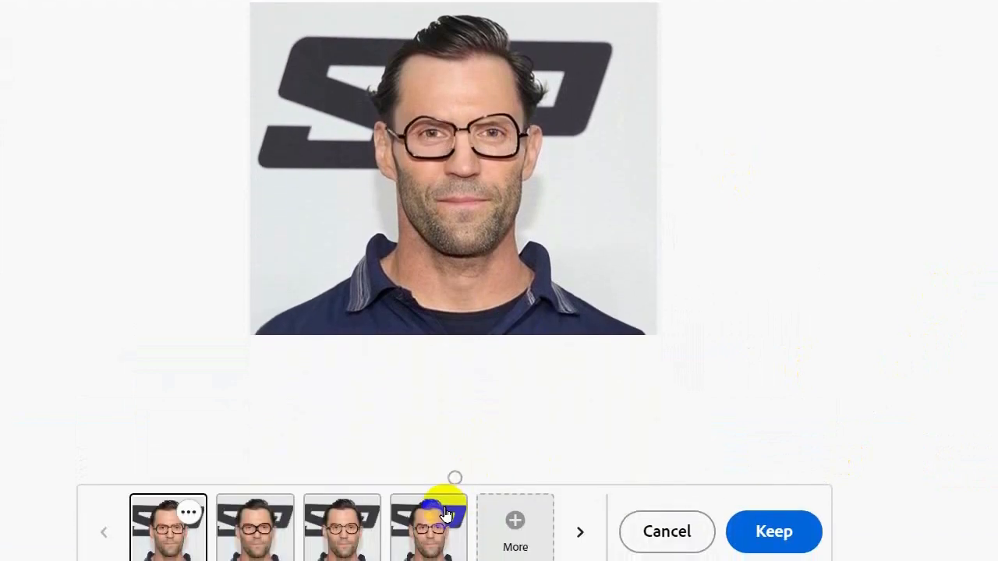
# Compare the generated eyeglasses variations and keep the third one.
pyautogui.click(253, 521)
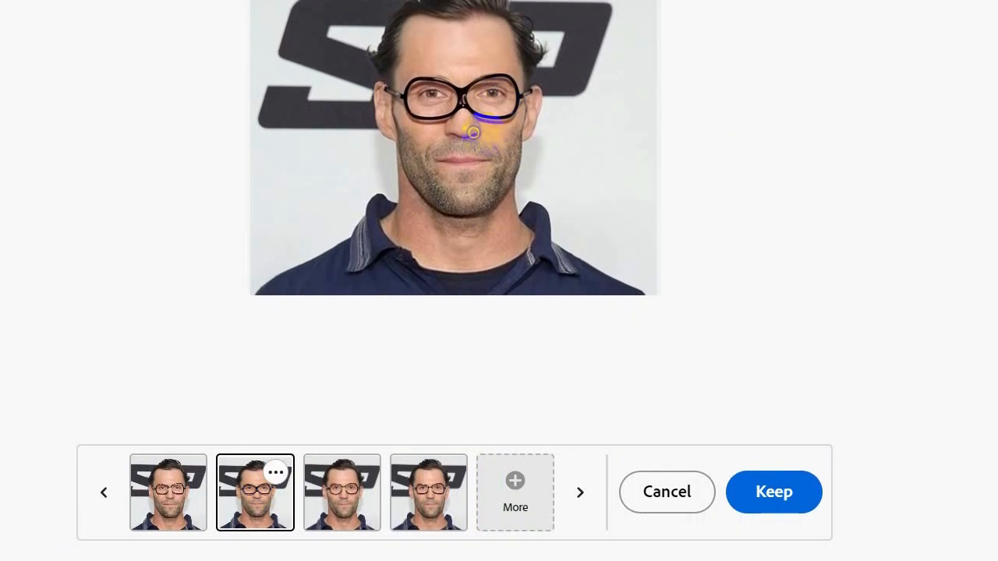
pyautogui.click(354, 478)
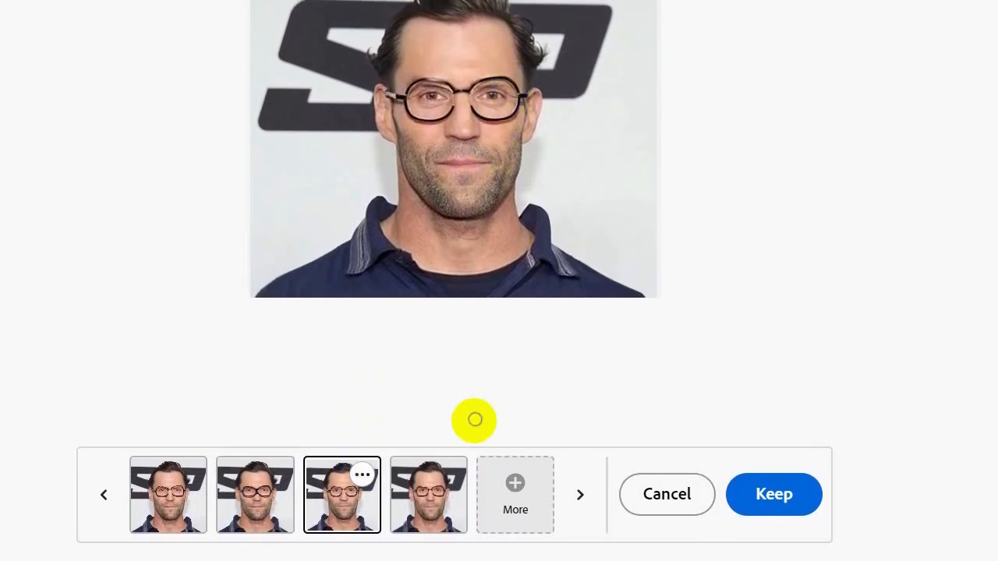
pyautogui.click(431, 487)
pyautogui.click(365, 463)
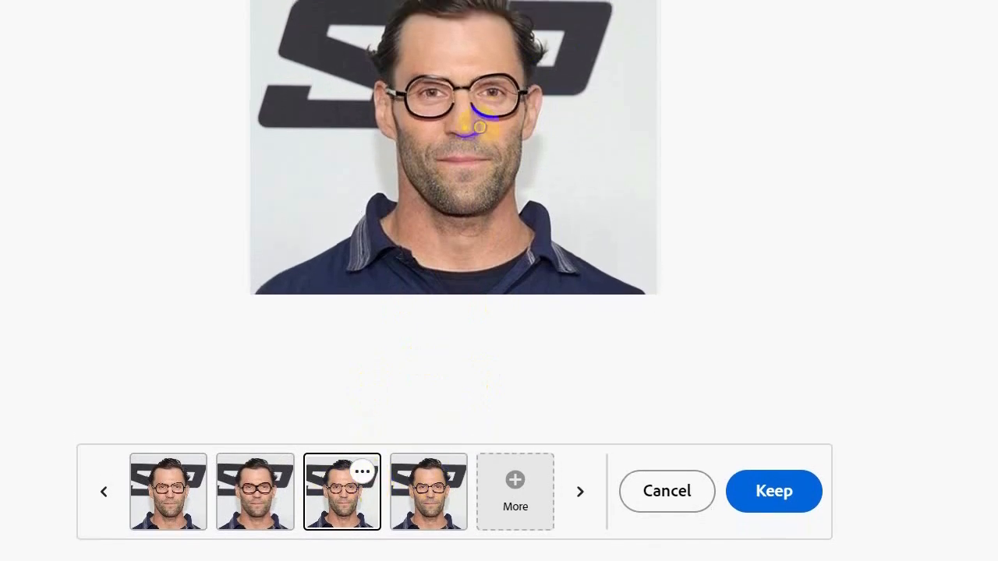
pyautogui.click(751, 490)
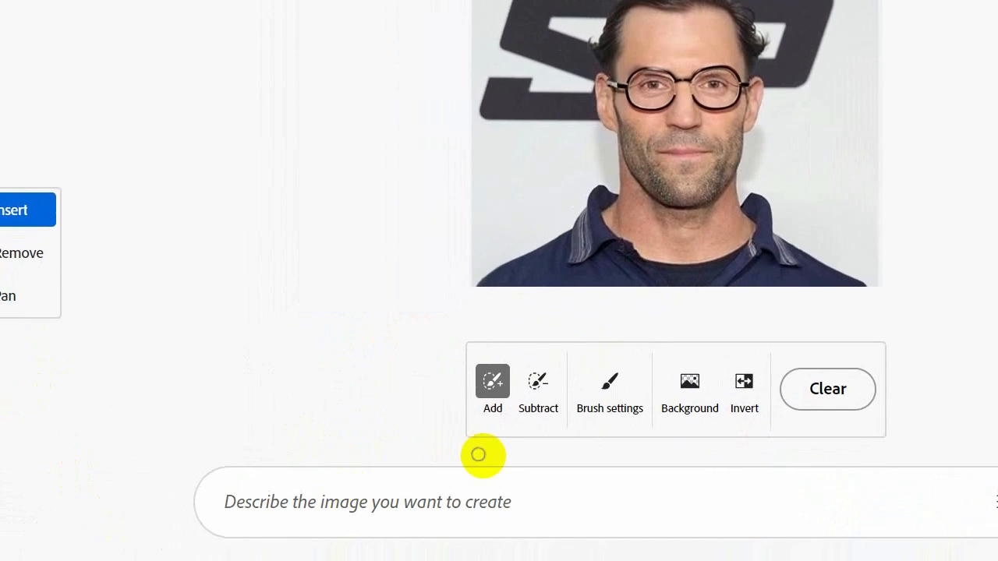
# Brush over the navy shirt with a 44% brush, generate a fill with the prompt "orange color tshirt" and keep the fourth variation.
pyautogui.click(612, 386)
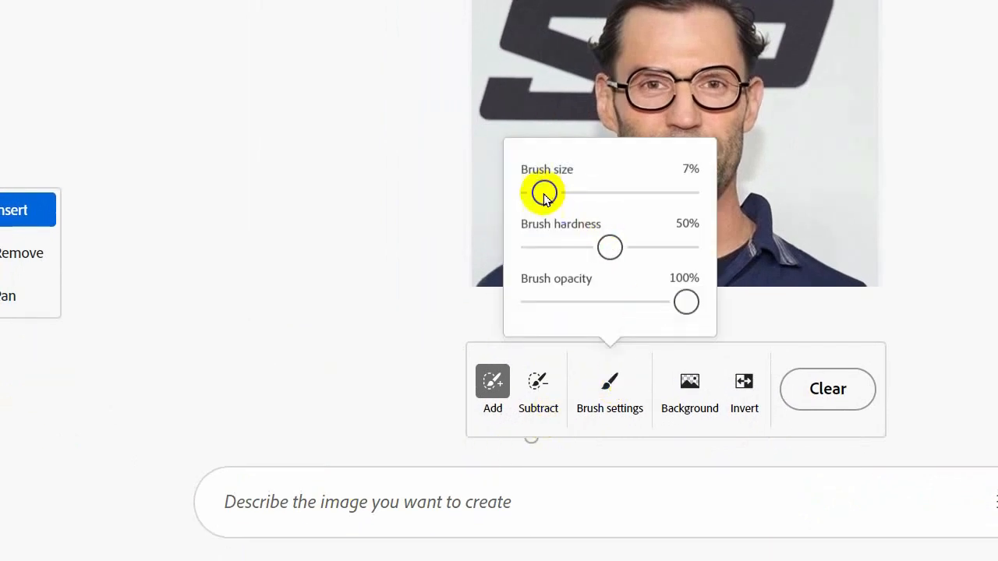
pyautogui.moveTo(544, 194); pyautogui.dragTo(590, 191)
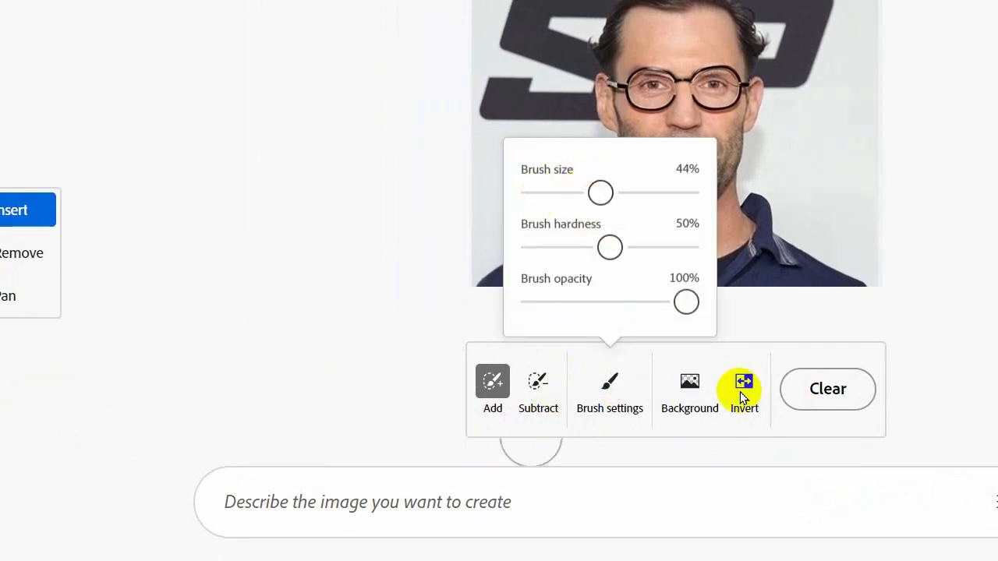
pyautogui.click(898, 315)
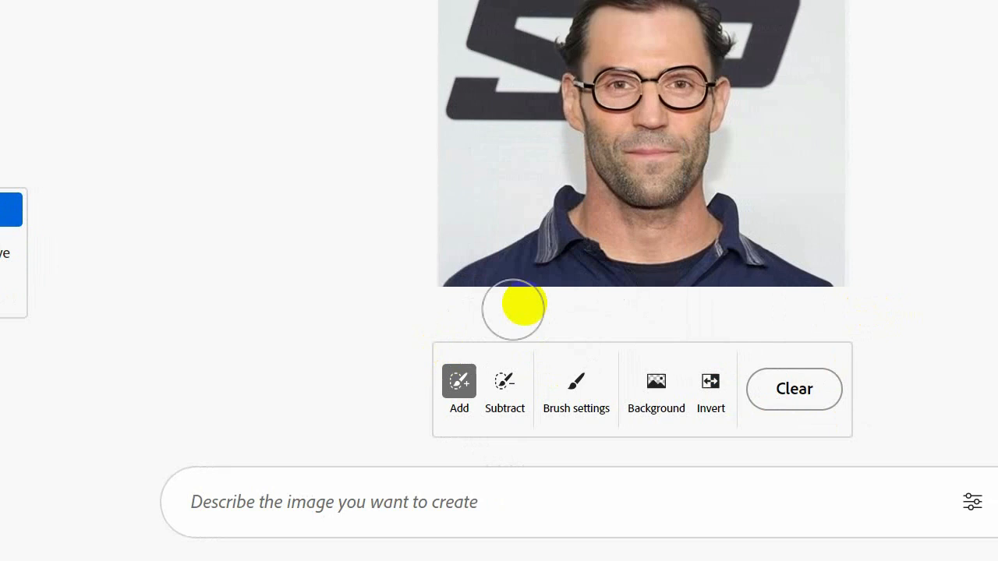
pyautogui.moveTo(473, 279)
pyautogui.mouseDown()
pyautogui.moveTo(568, 214)
pyautogui.moveTo(570, 267)
pyautogui.moveTo(534, 276)
pyautogui.moveTo(817, 288)
pyautogui.moveTo(566, 214)
pyautogui.moveTo(486, 256)
pyautogui.moveTo(465, 307)
pyautogui.mouseUp()
pyautogui.click(390, 502)
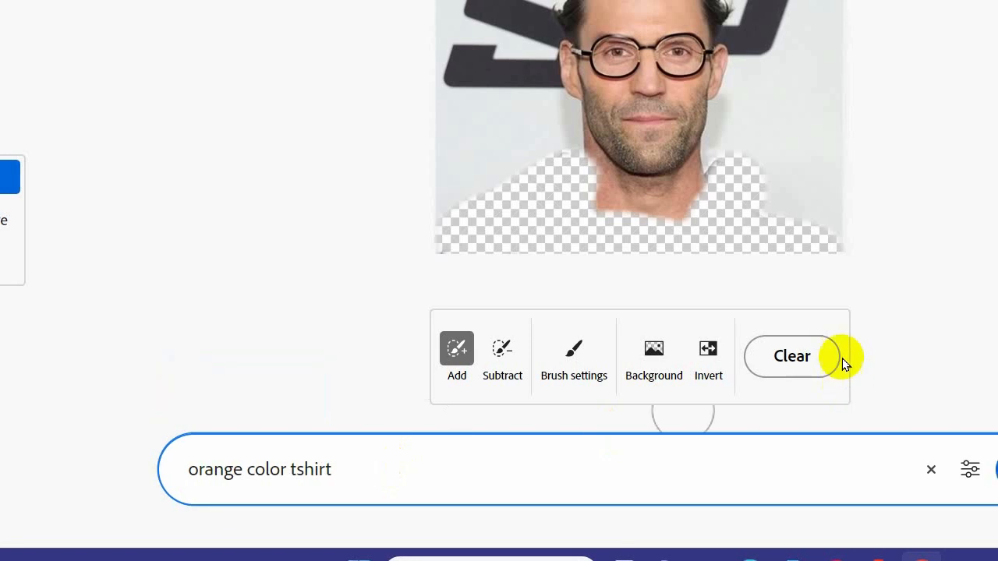
pyautogui.click(890, 466)
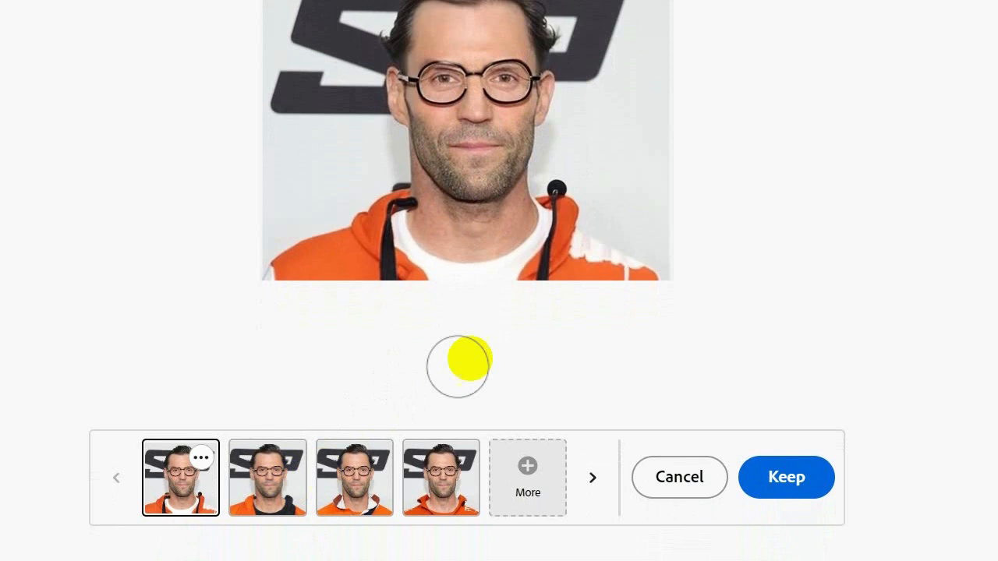
pyautogui.click(415, 476)
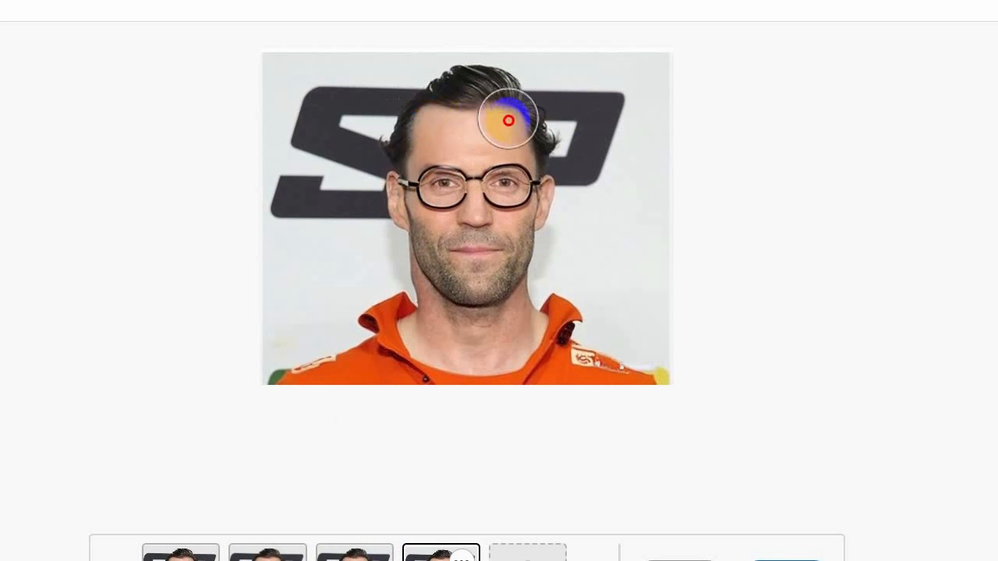
pyautogui.click(786, 473)
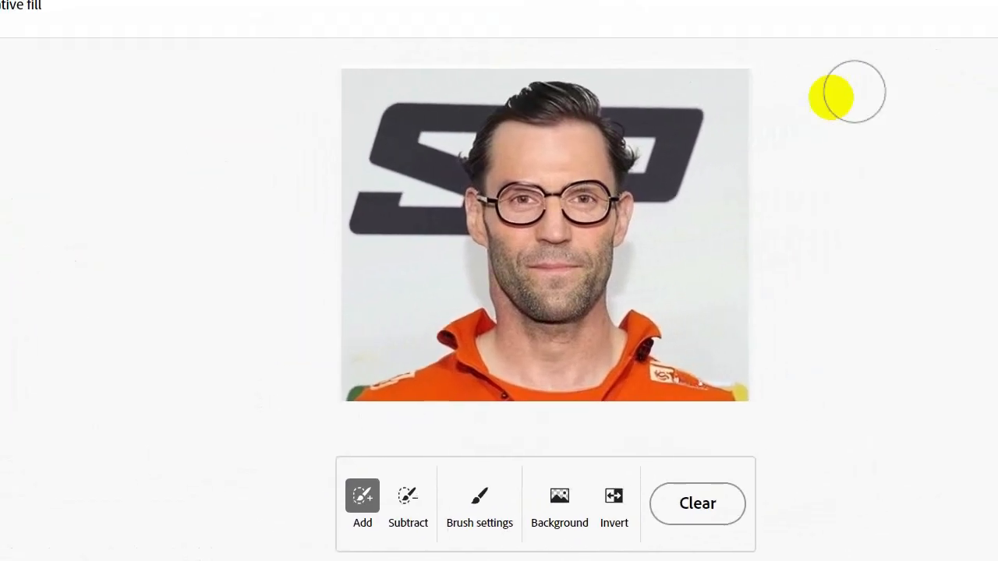
# Brush over the man's hair and the top of his head and generate a fill with the prompt "hat".
pyautogui.moveTo(505, 130)
pyautogui.mouseDown()
pyautogui.moveTo(605, 137)
pyautogui.moveTo(613, 122)
pyautogui.moveTo(526, 101)
pyautogui.moveTo(480, 147)
pyautogui.moveTo(604, 147)
pyautogui.mouseUp()
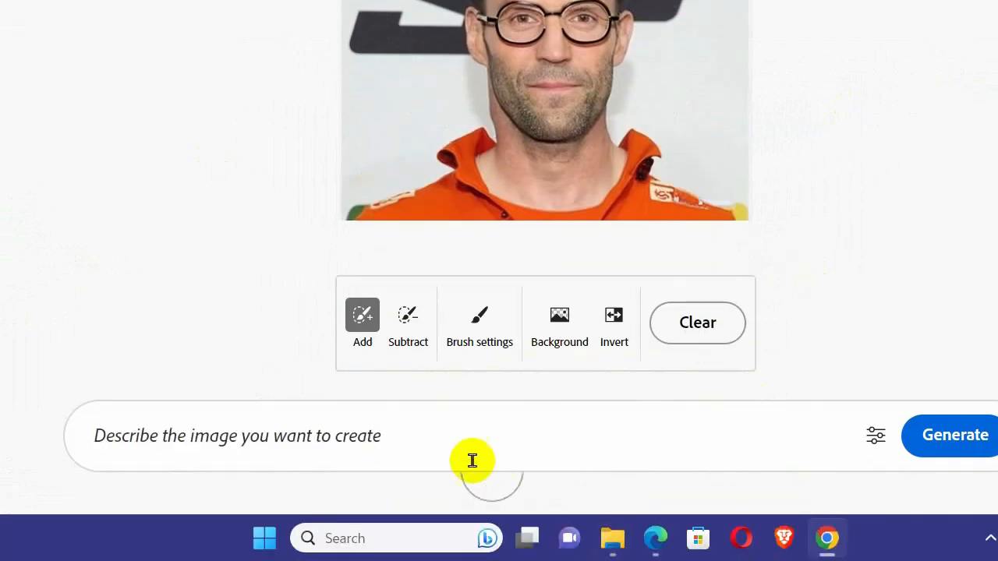
pyautogui.click(460, 441)
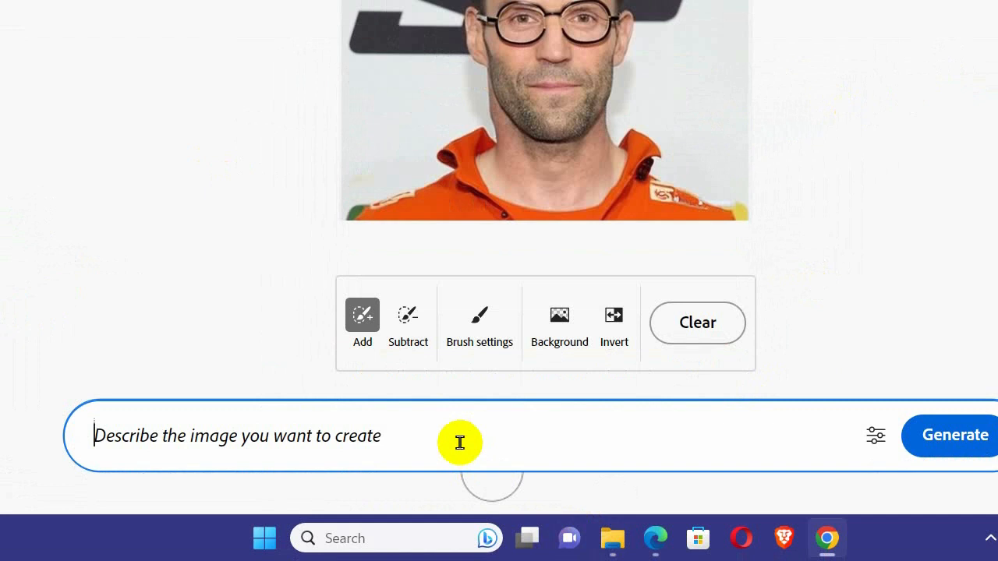
pyautogui.write('hat')
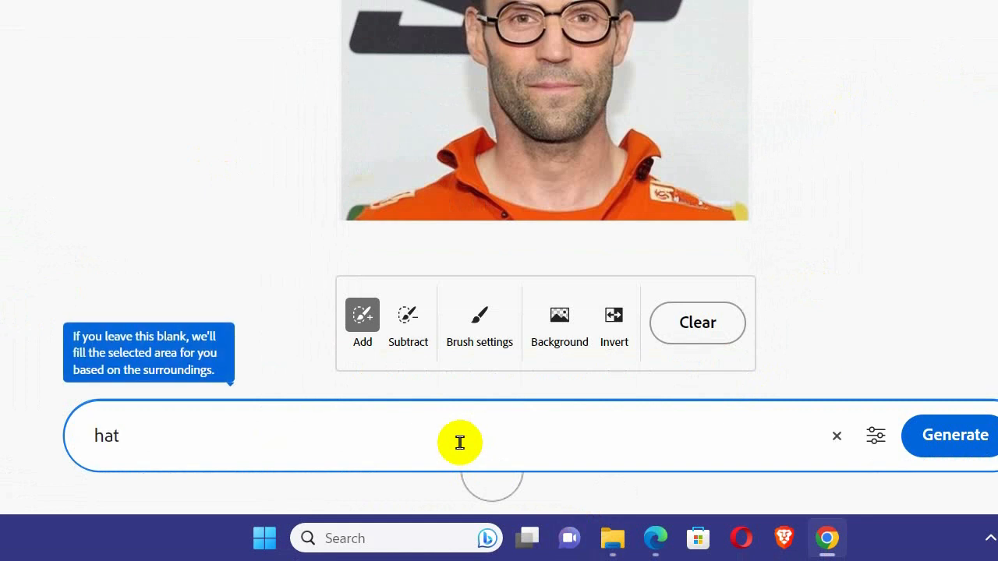
pyautogui.click(959, 436)
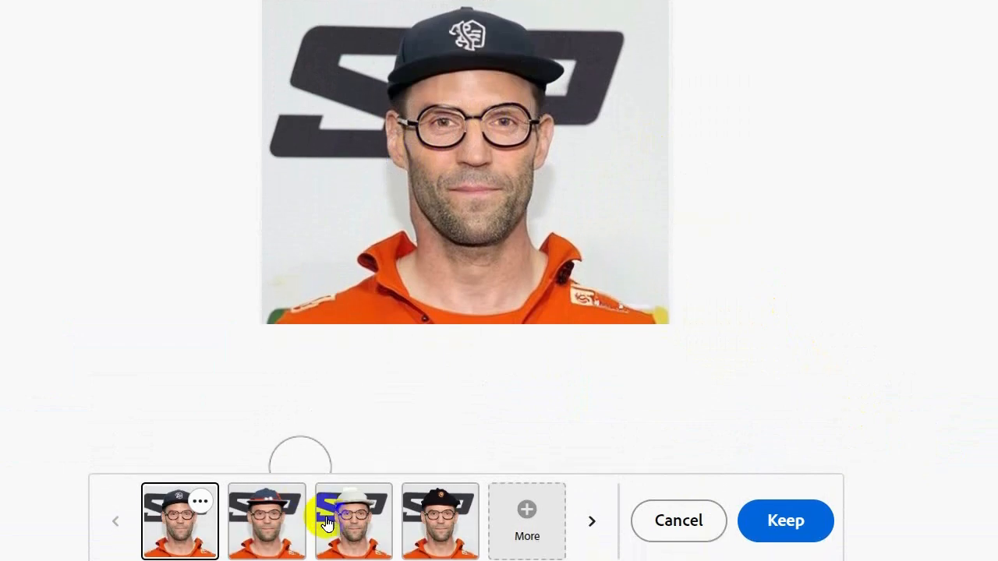
# Compare the generated hat variations and keep the fourth one, the black cap with the orange emblem.
pyautogui.click(340, 539)
pyautogui.click(444, 514)
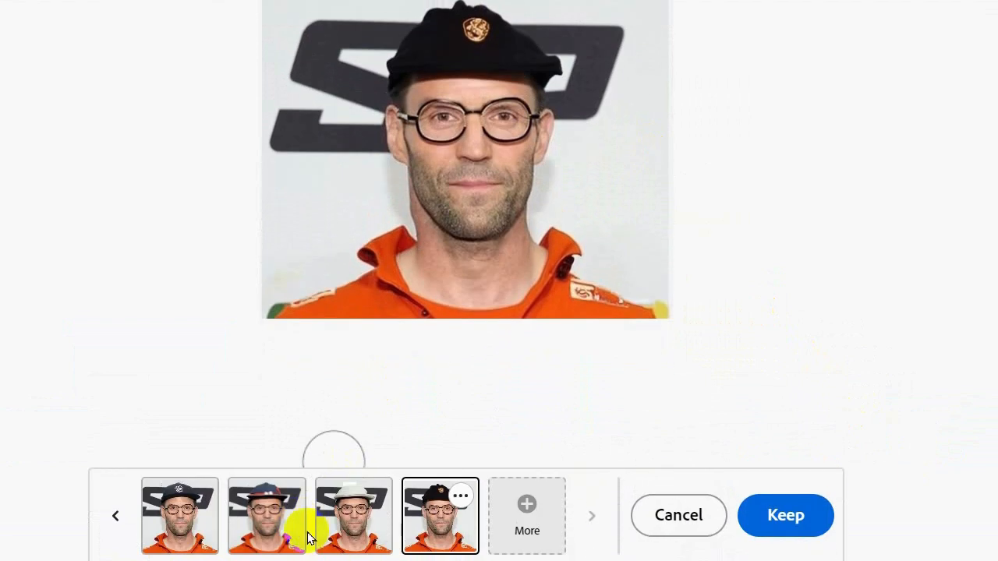
pyautogui.click(285, 553)
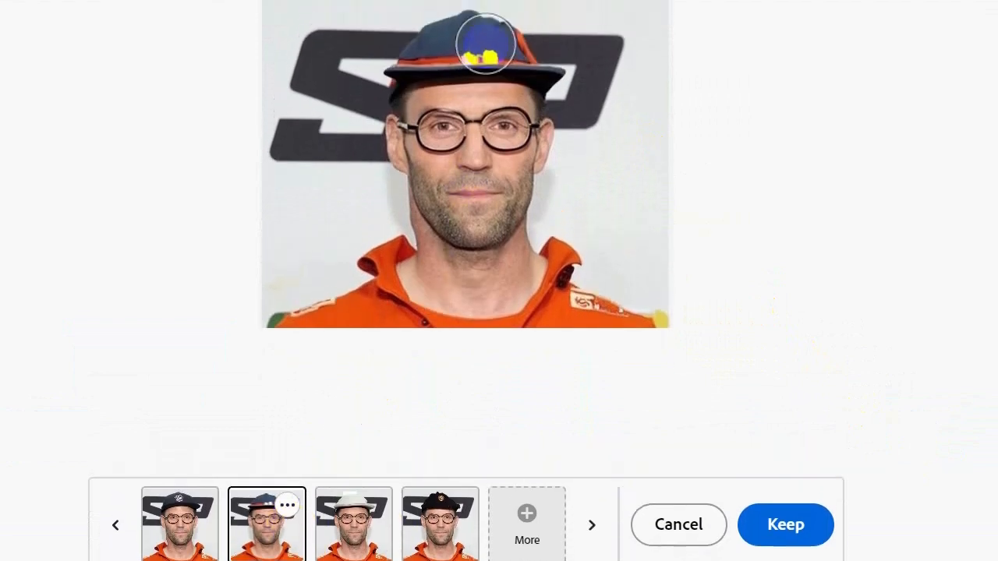
pyautogui.click(376, 491)
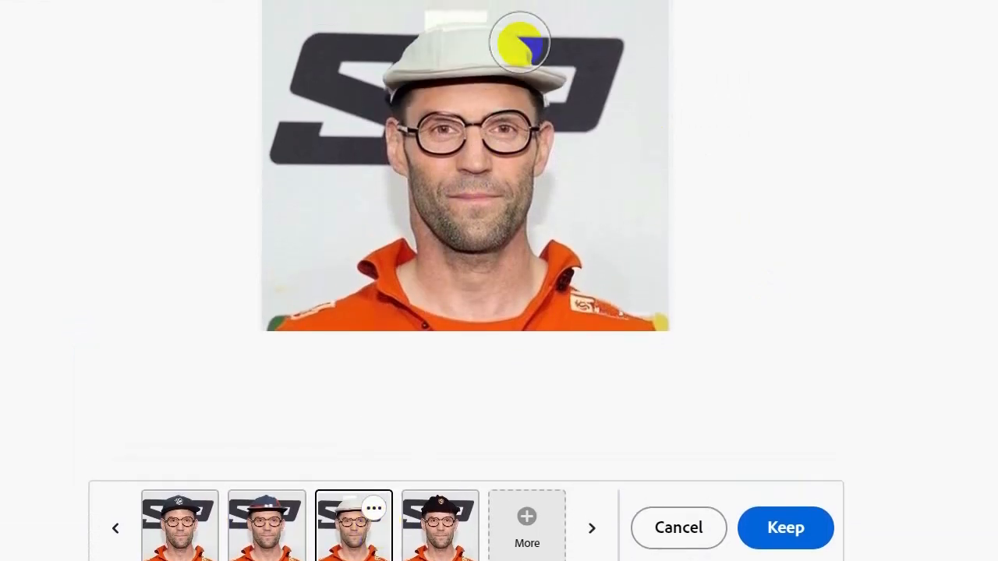
pyautogui.click(439, 479)
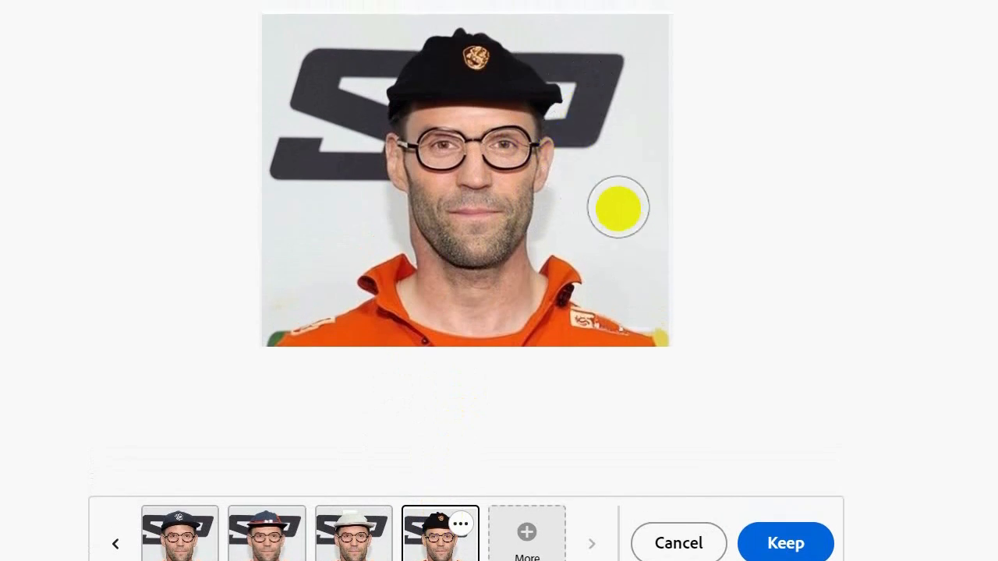
pyautogui.click(789, 539)
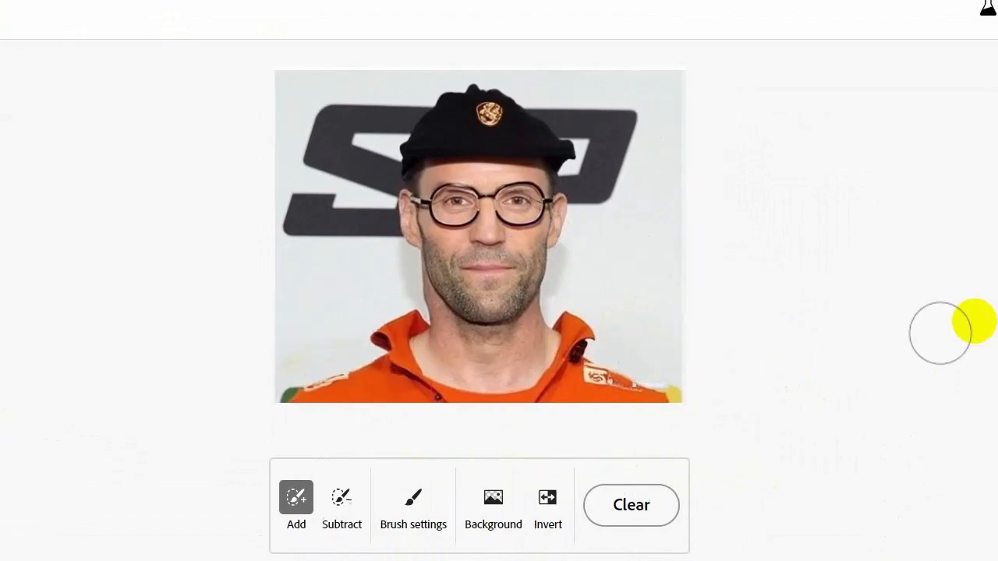
# Download the edited photo with Content Credentials and save it as a PNG image under the suggested file name.
pyautogui.click(919, 45)
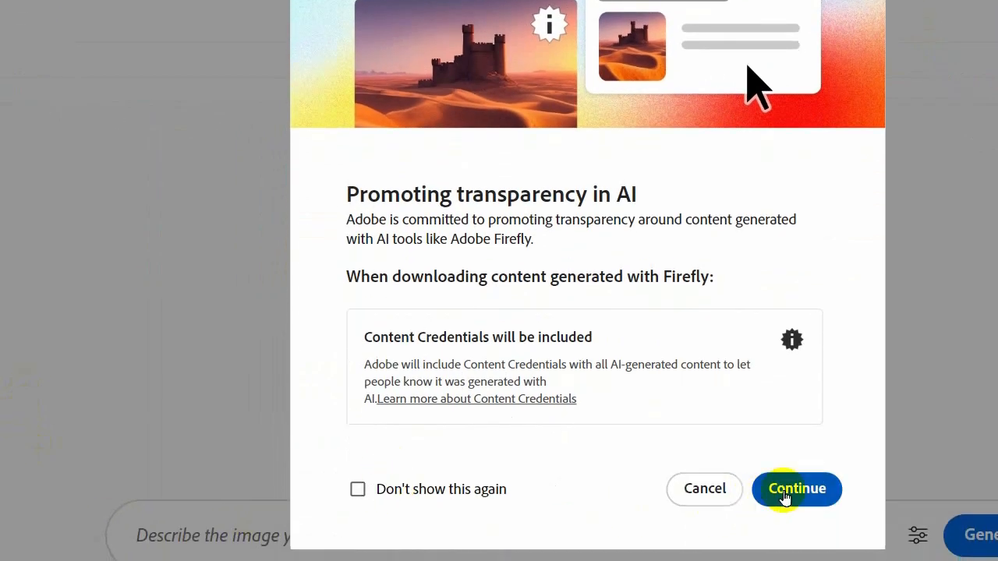
pyautogui.click(784, 493)
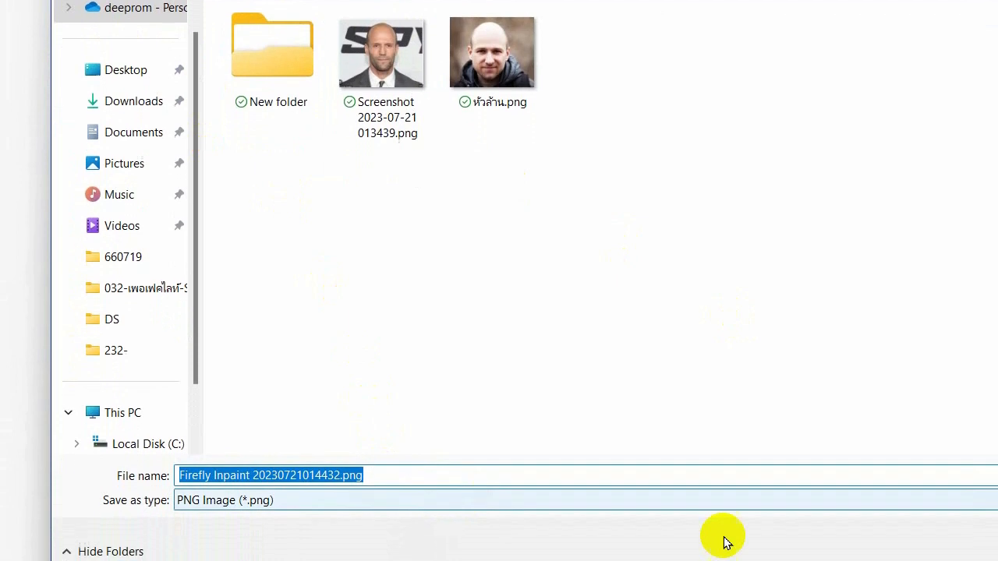
pyautogui.click(997, 544)
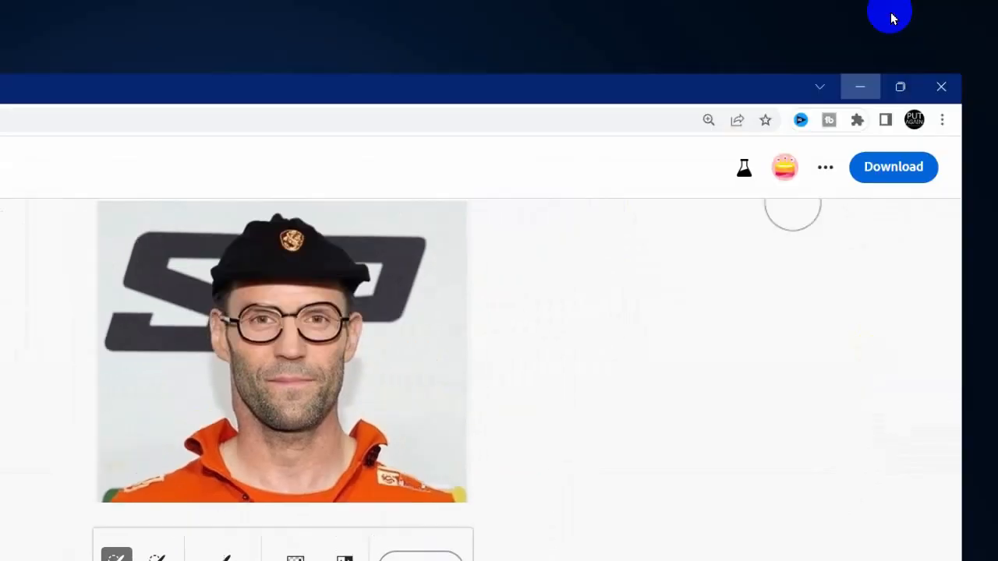
# Minimize the browser, show the desktop icons and open the downloaded Firefly Inpaint image from the desktop.
pyautogui.click(860, 87)
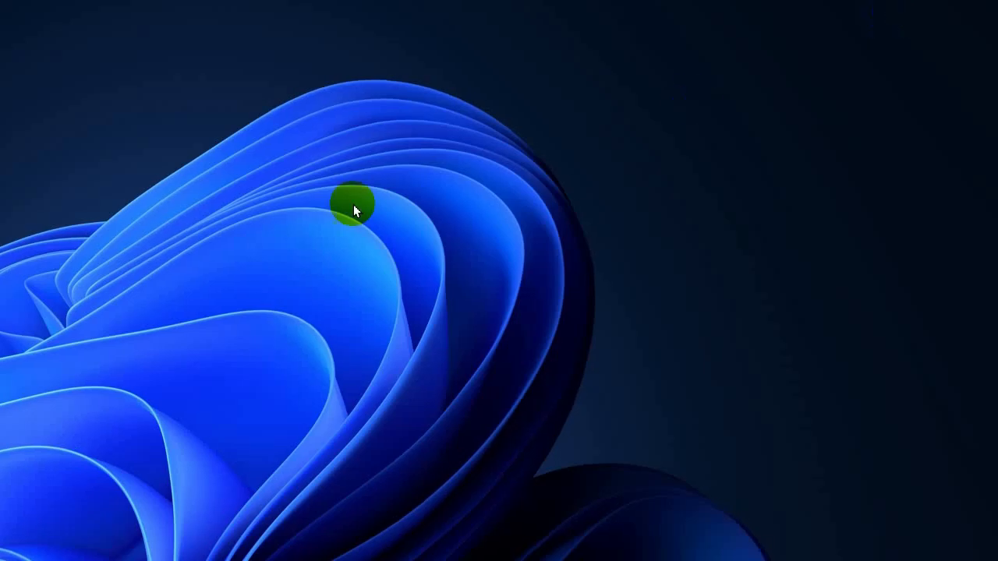
pyautogui.rightClick(632, 315)
pyautogui.moveTo(695, 329)
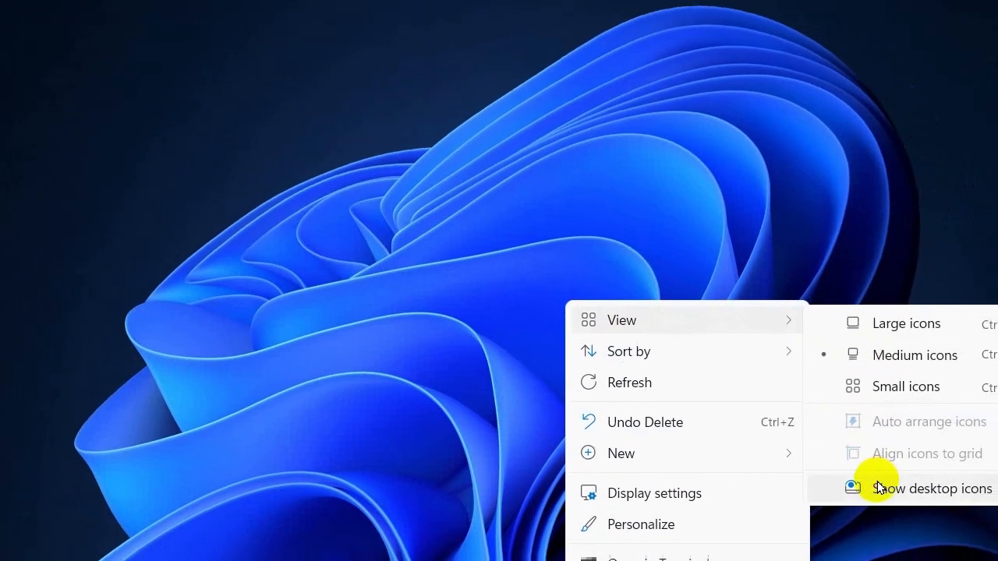
pyautogui.click(879, 487)
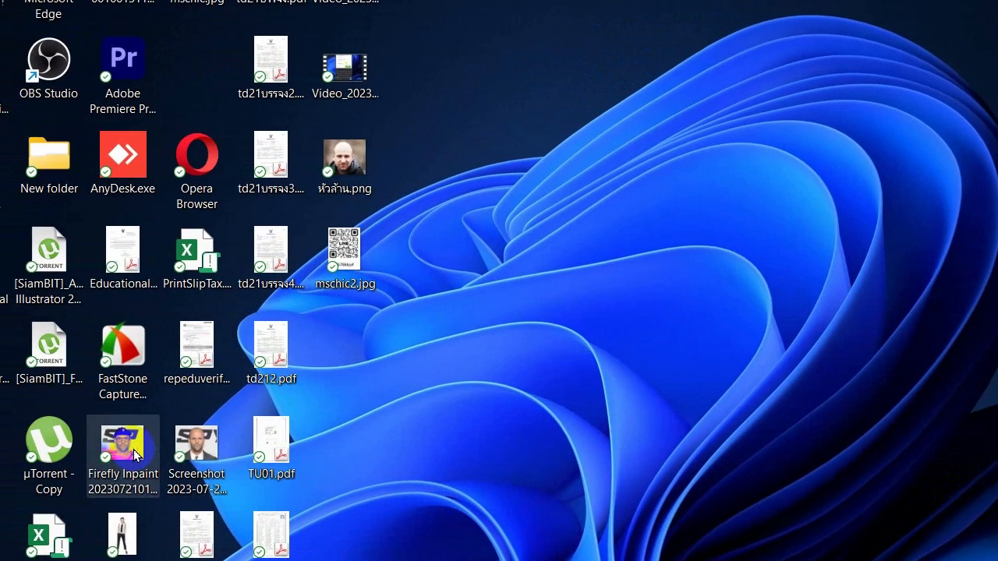
pyautogui.doubleClick(134, 454)
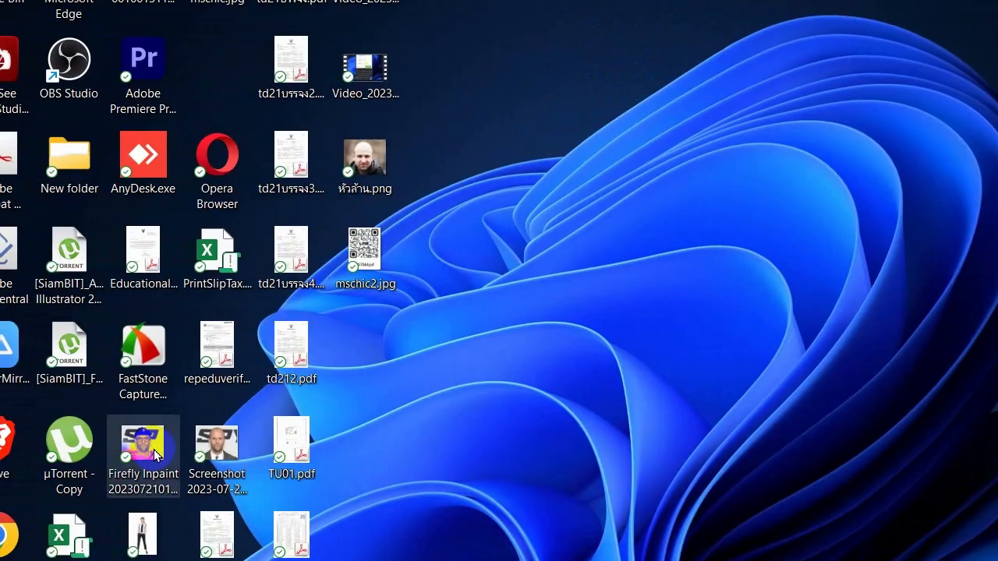